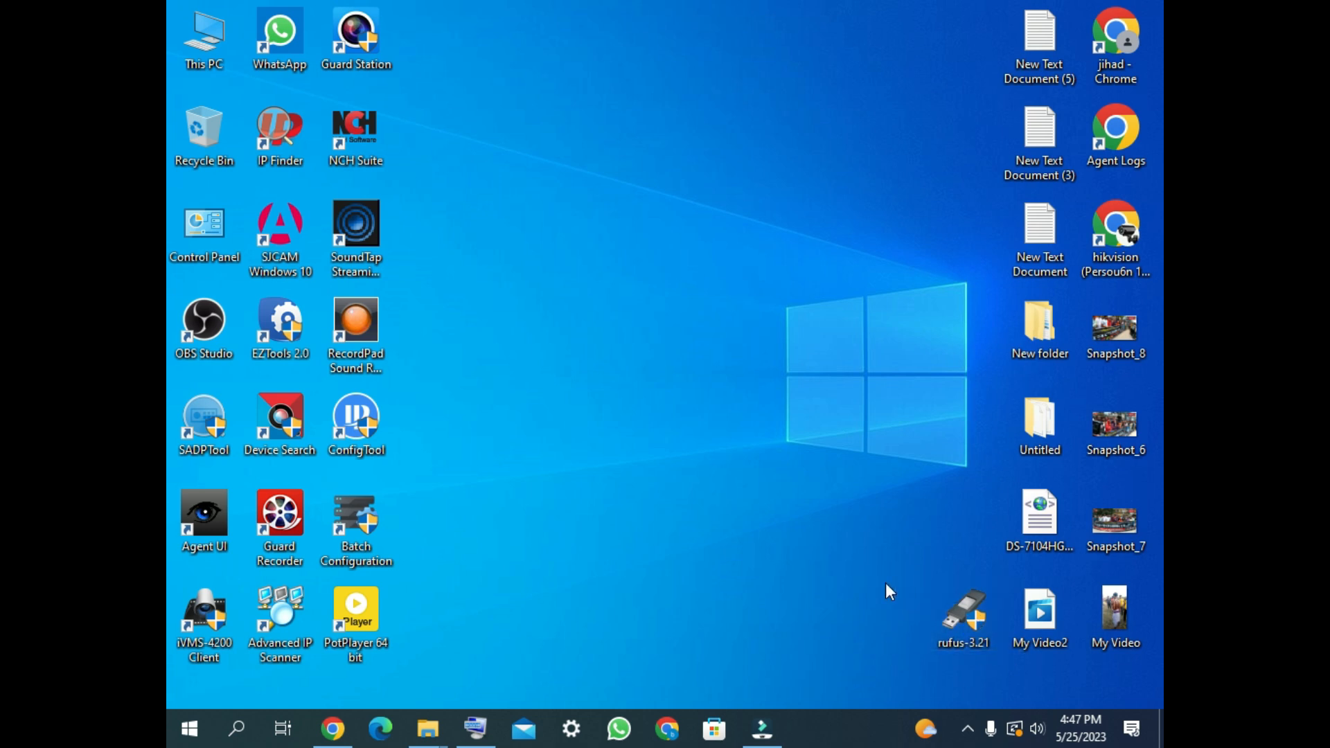
Launch Rufus 3.21 from the desktop and dismiss the on-screen keyboard
double_click(975, 626)
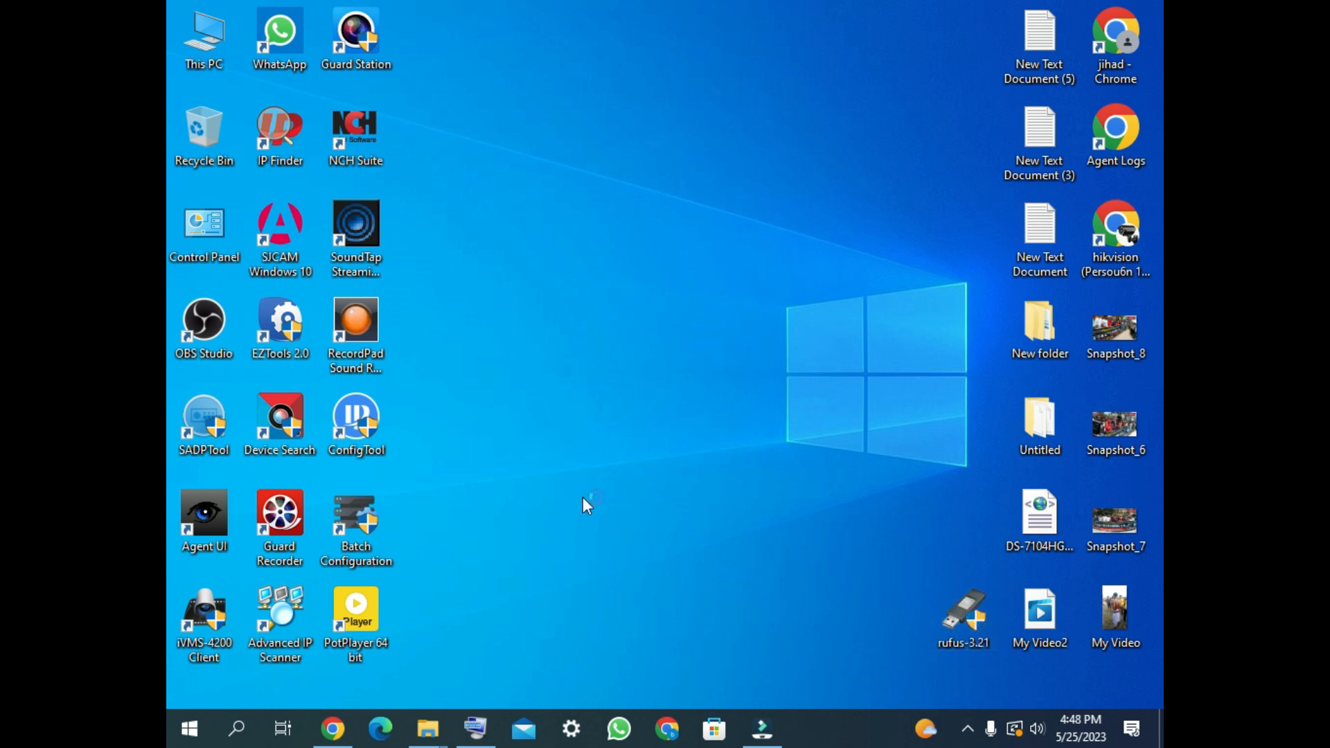
key("ctrl+super+o")
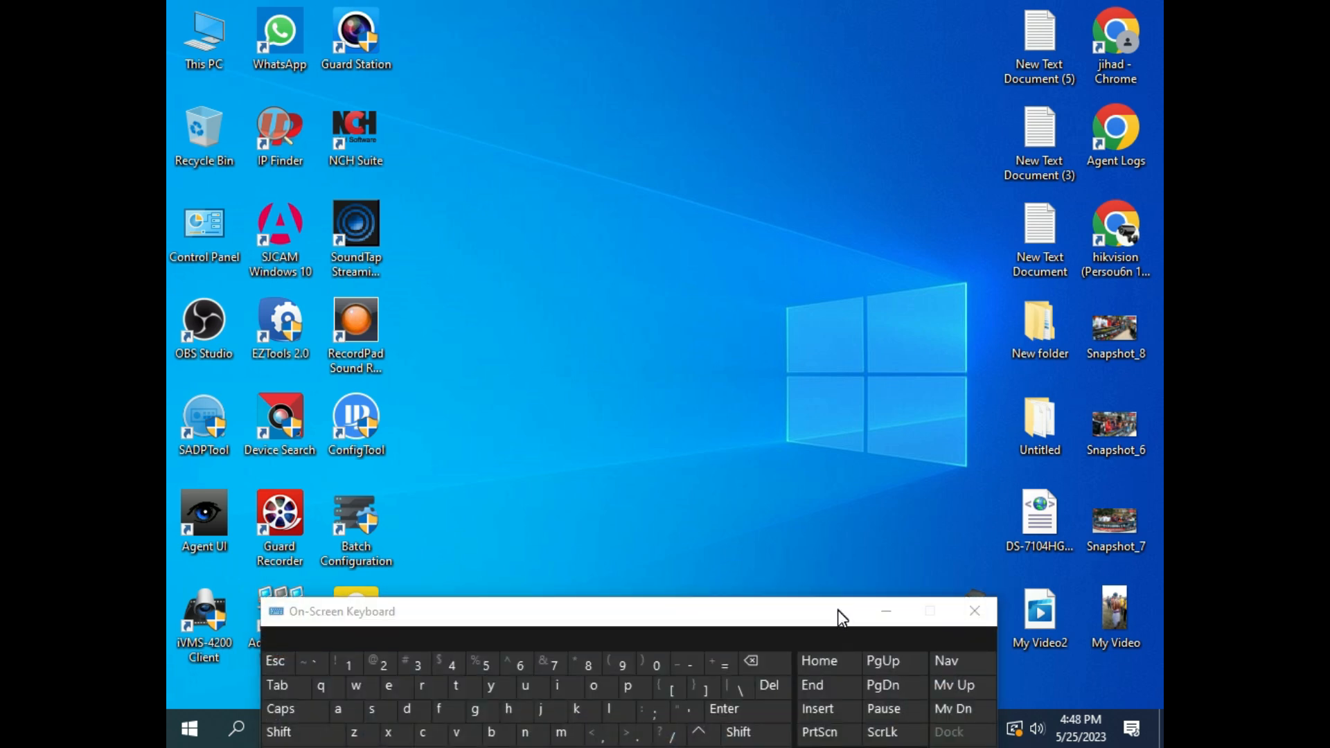
left_click(895, 612)
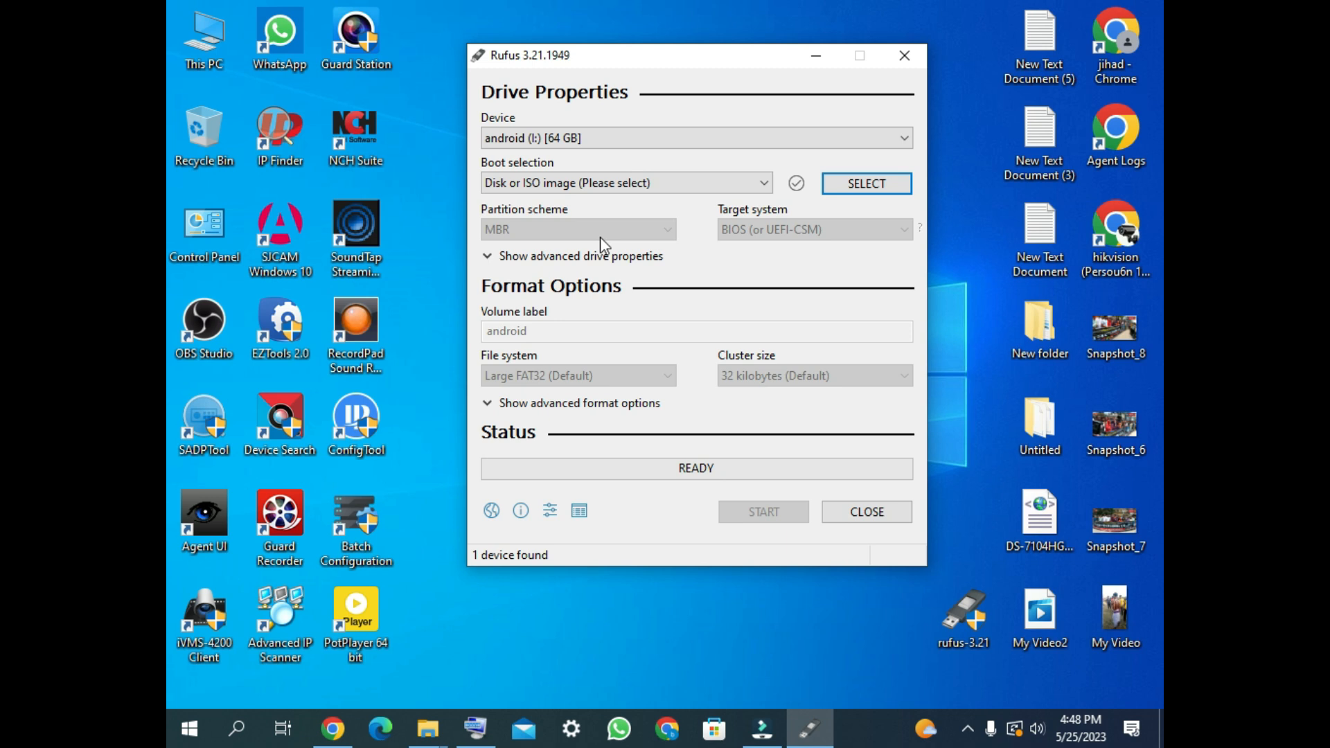
Open This PC in File Explorer, look into the android (I:) drive and return to the drive overview
double_click(199, 43)
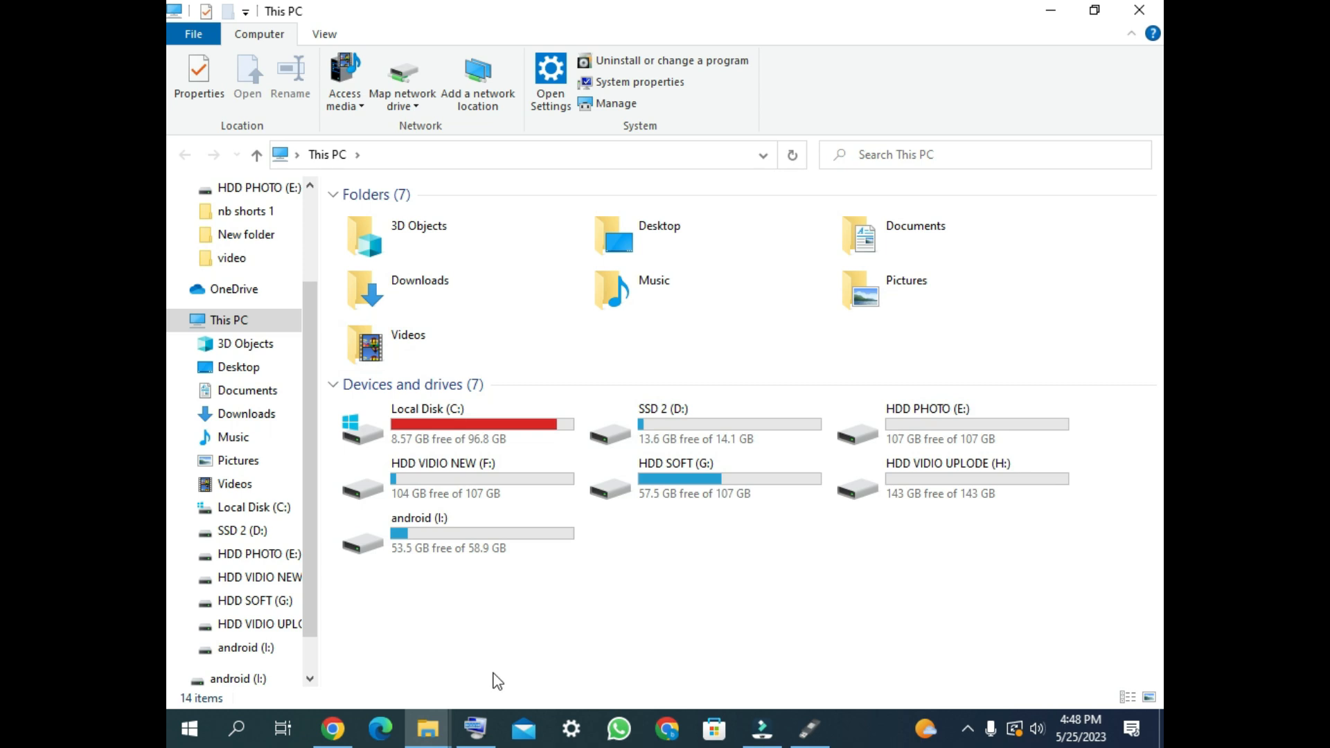
double_click(448, 548)
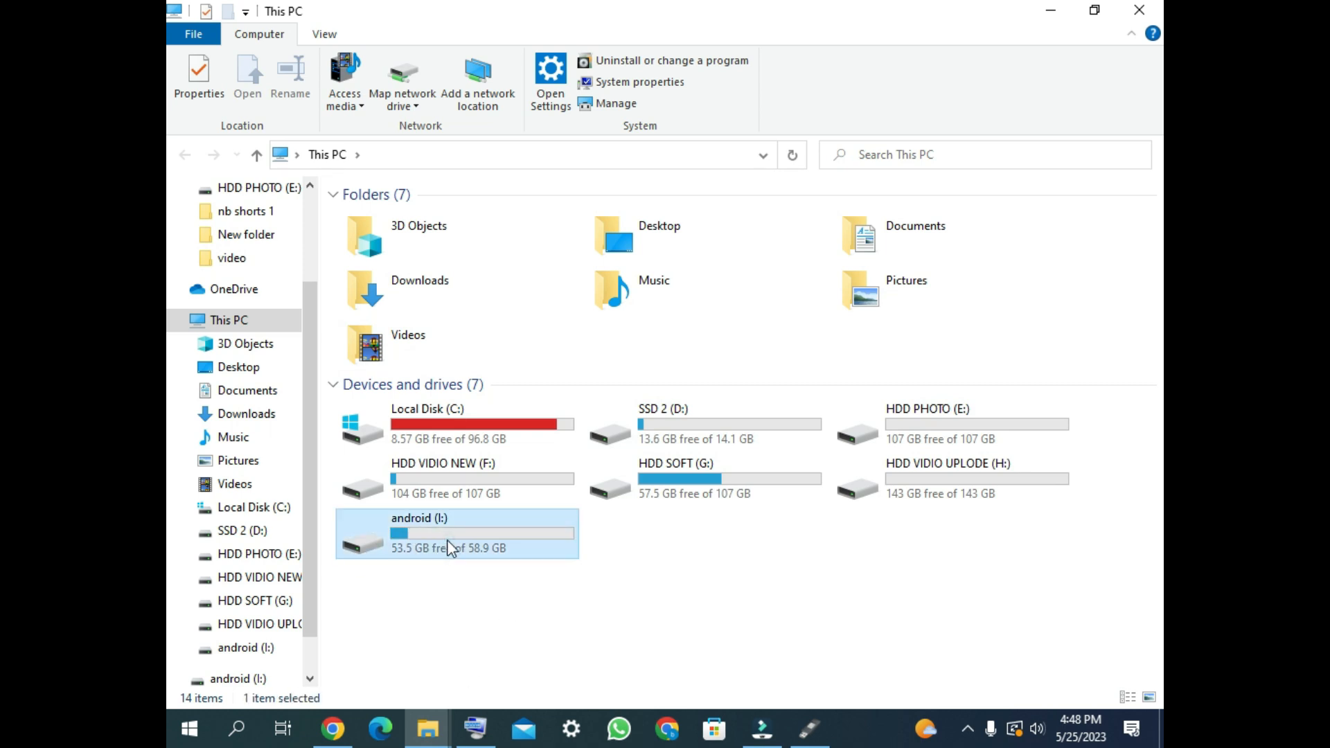
left_click(186, 156)
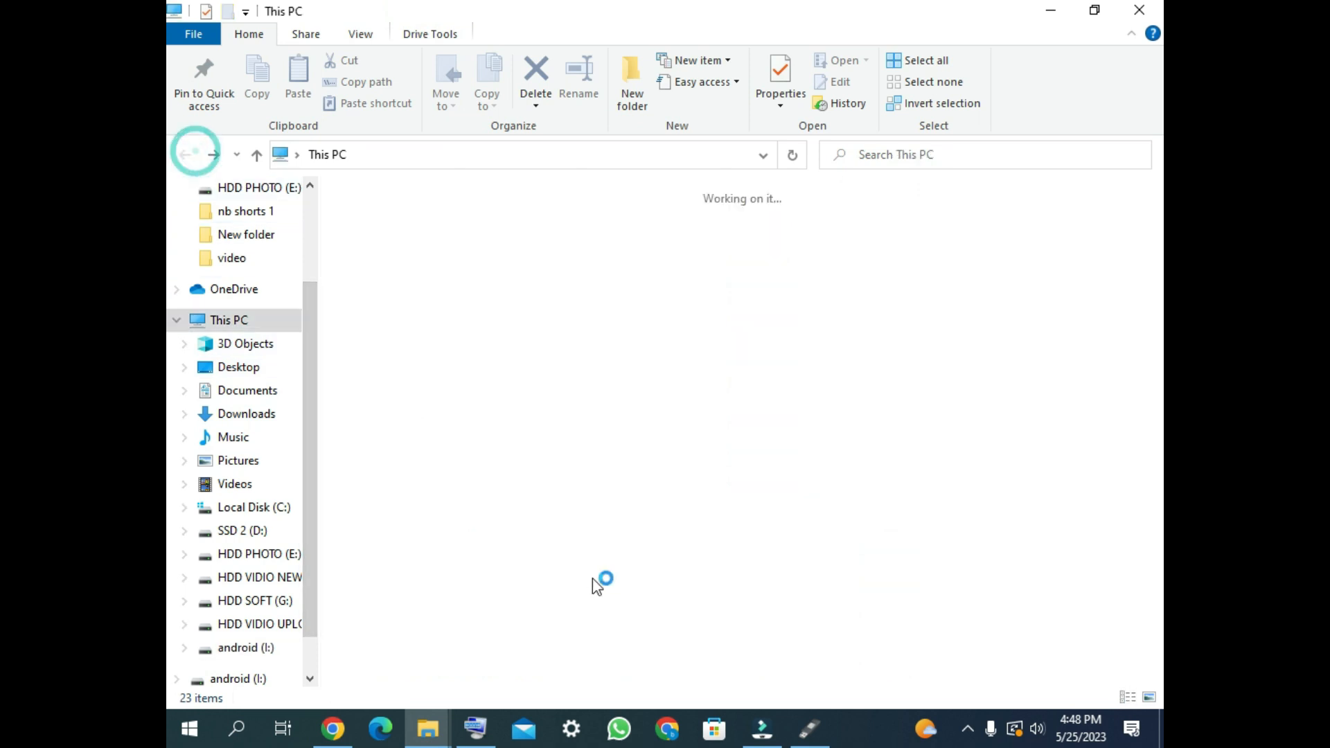
Quick format the android (I:) drive as exFAT with a 128-kilobyte allocation unit size, keeping the volume label android
right_click(448, 531)
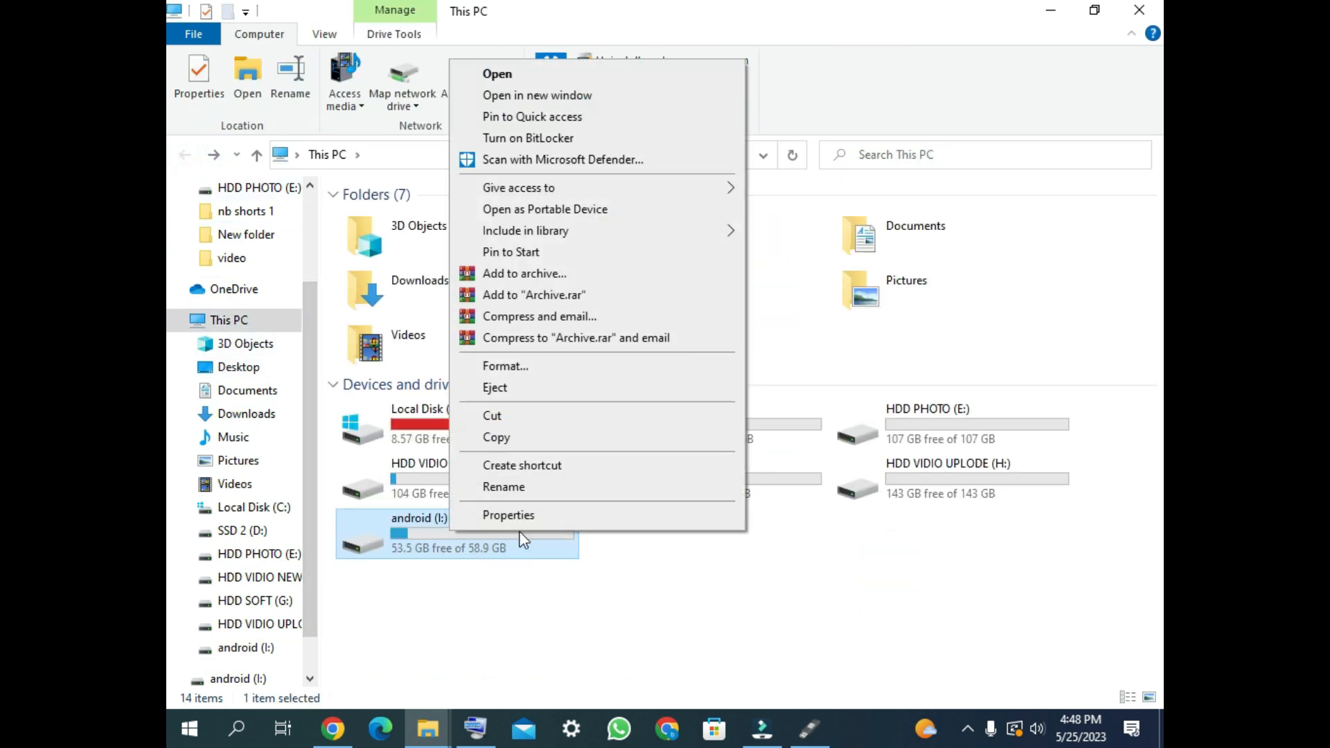
left_click(521, 369)
left_click(376, 661)
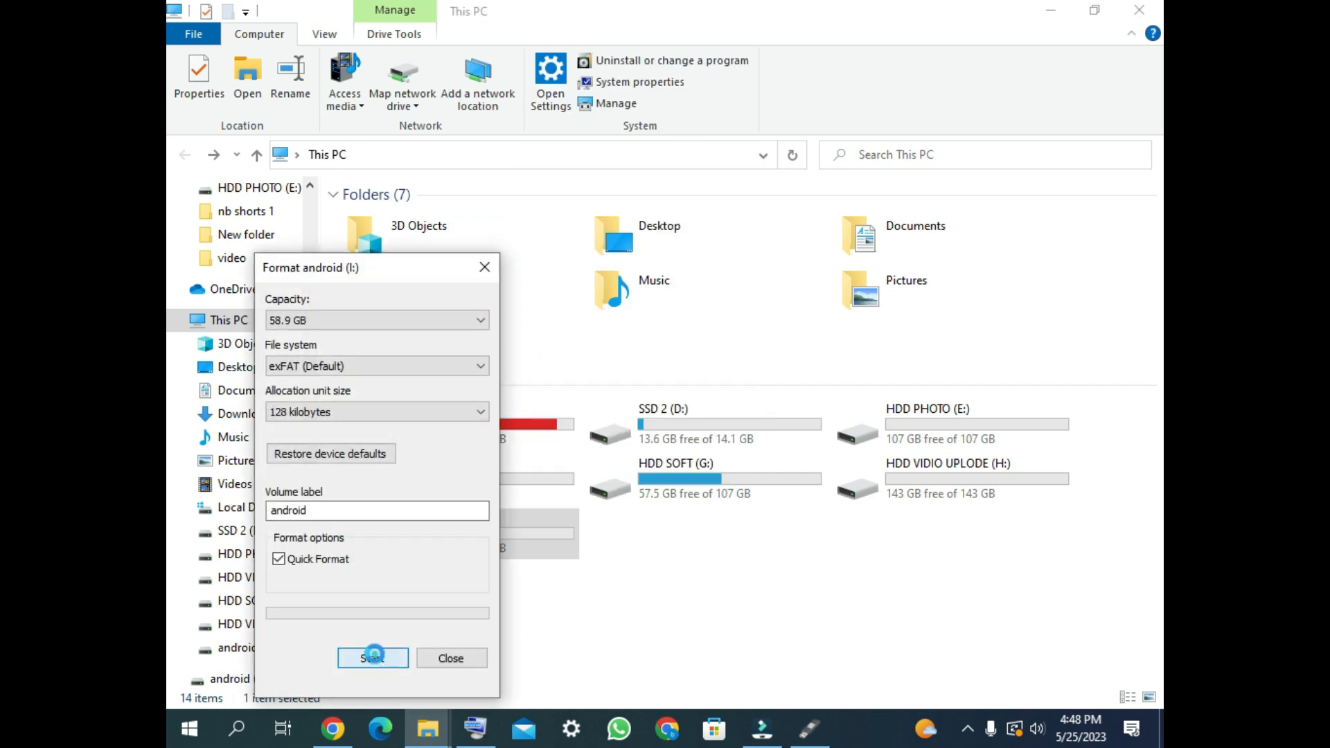
left_click(711, 367)
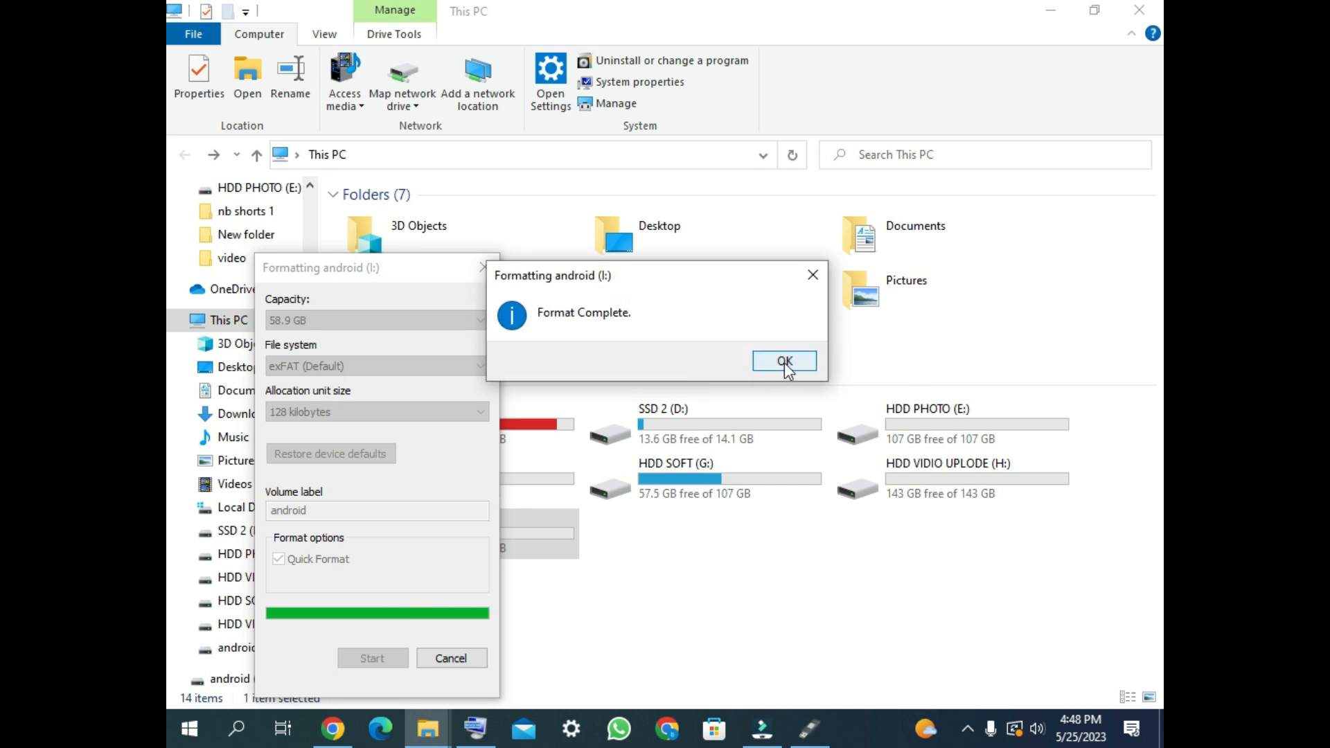
left_click(784, 363)
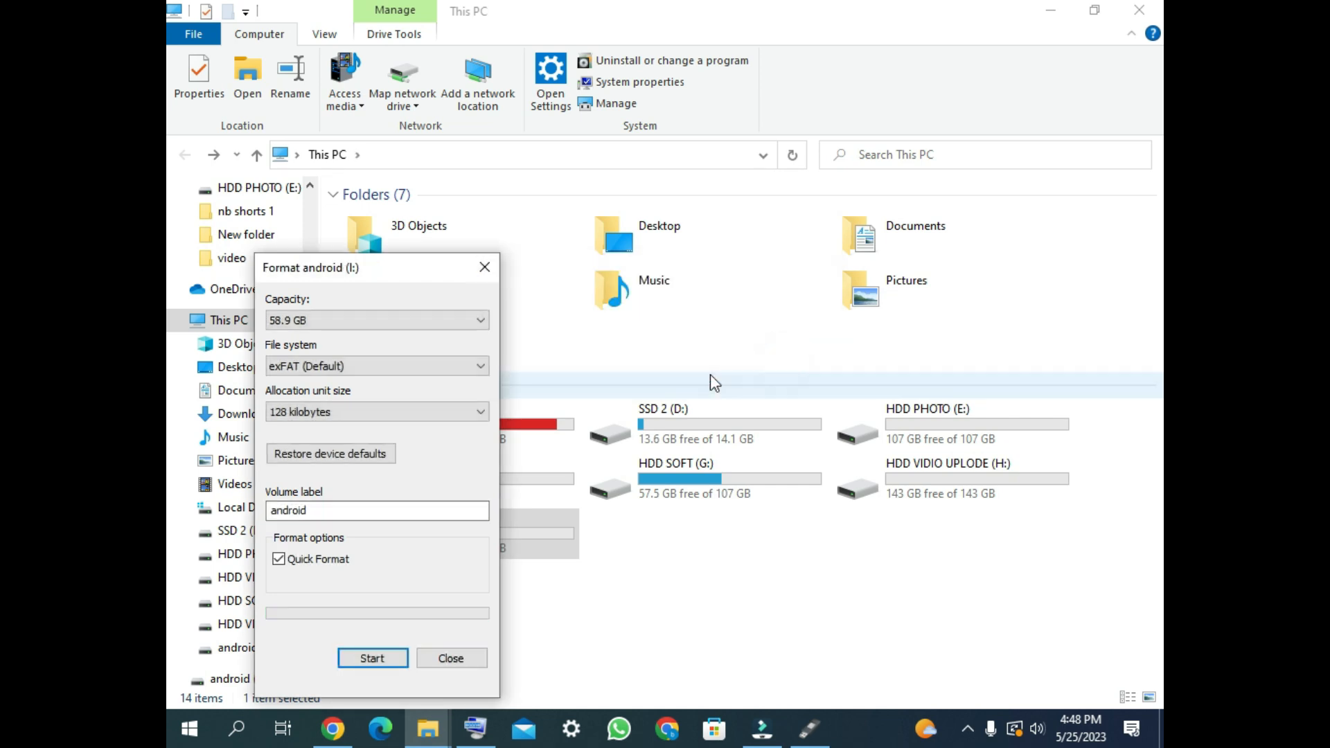
left_click(471, 657)
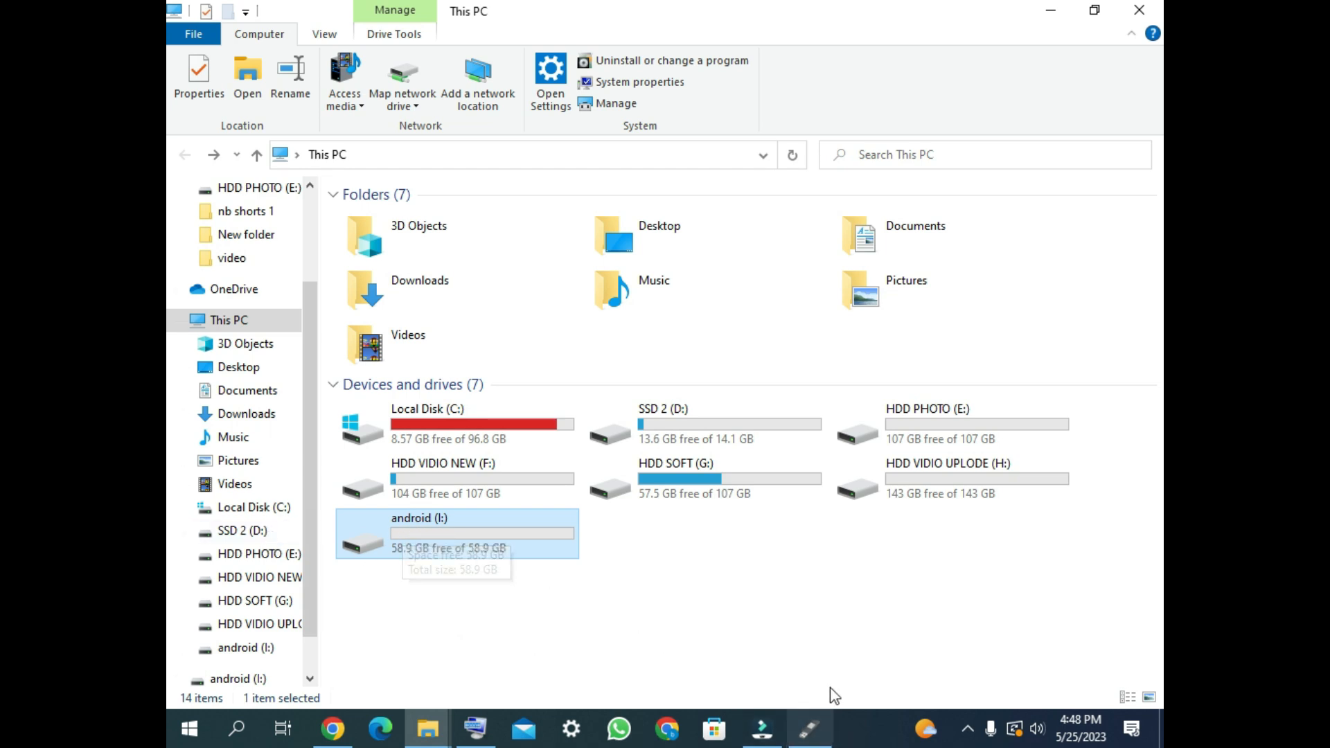
Switch back to Rufus and choose android (I:) [64 GB] as the device
left_click(821, 727)
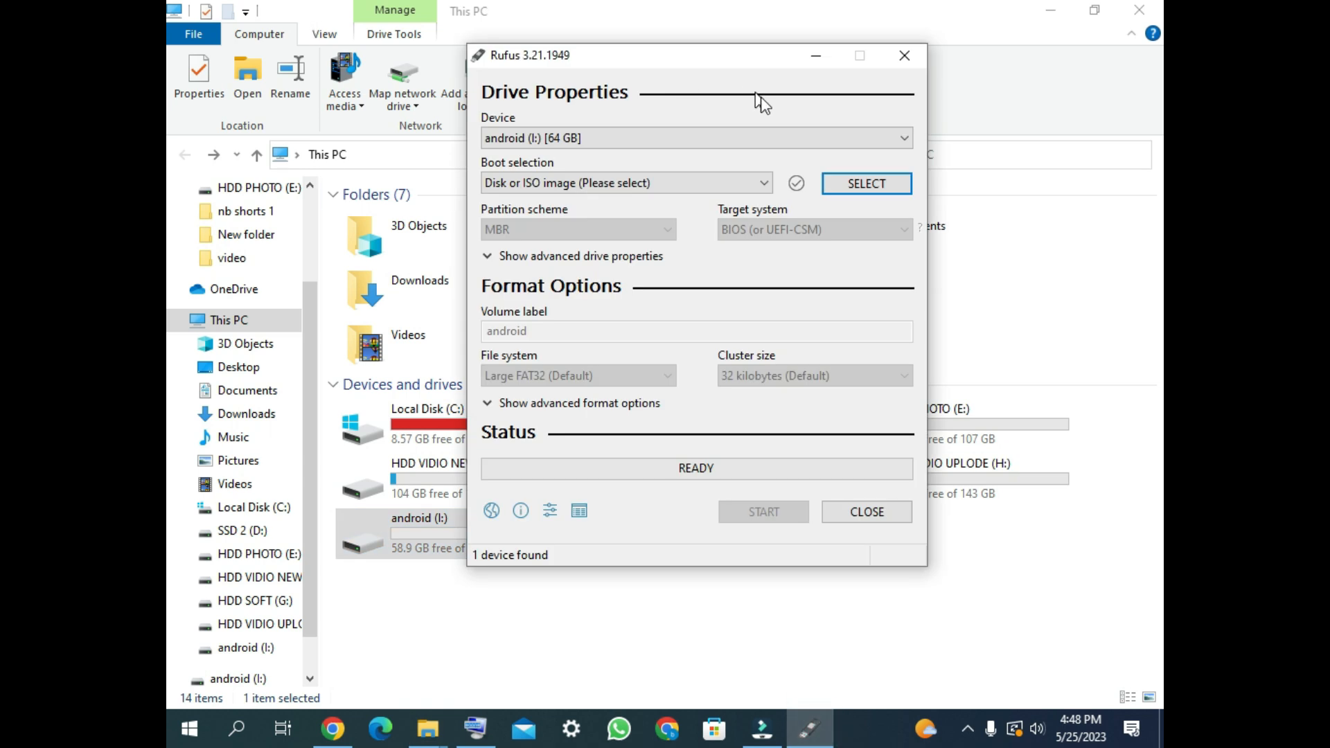
left_click(833, 141)
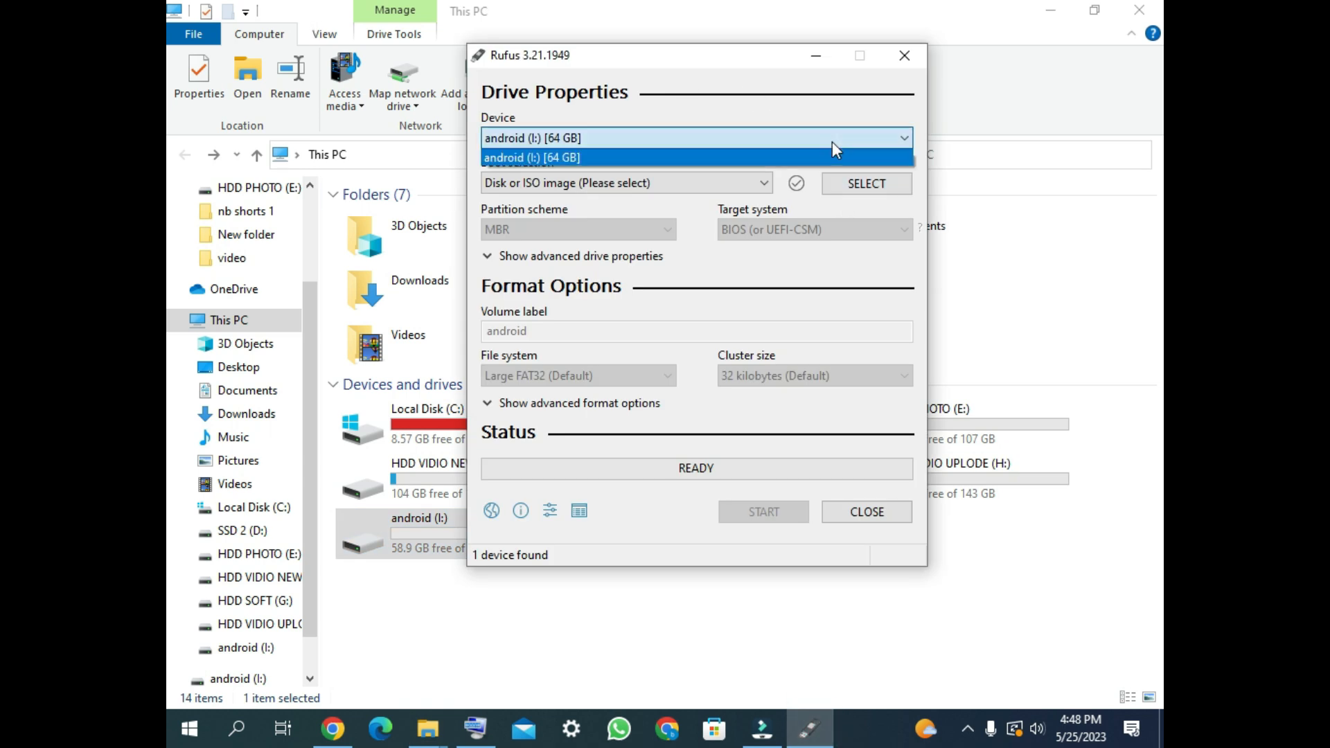
left_click(833, 142)
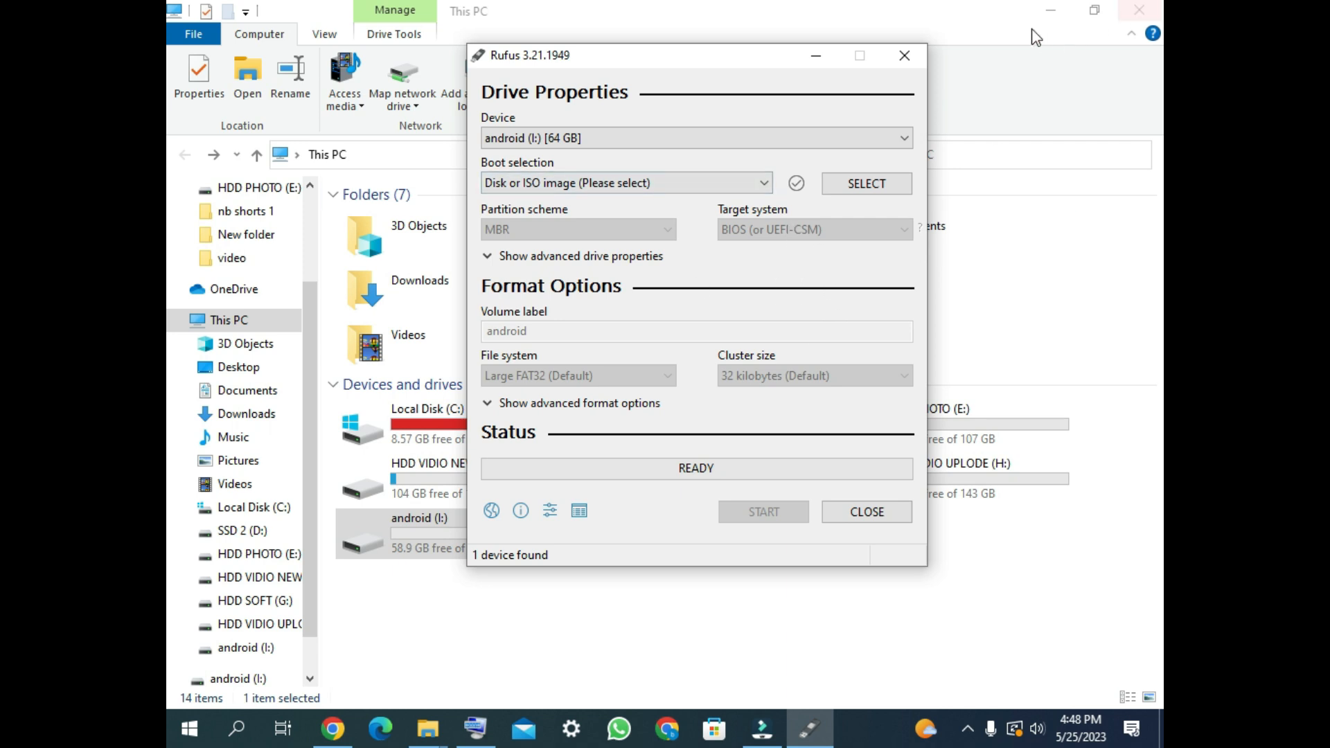
Clear the open windows and look through the HDD SOFT (G:) drive for the Windows 10 disc image
left_click(1052, 11)
left_click(827, 59)
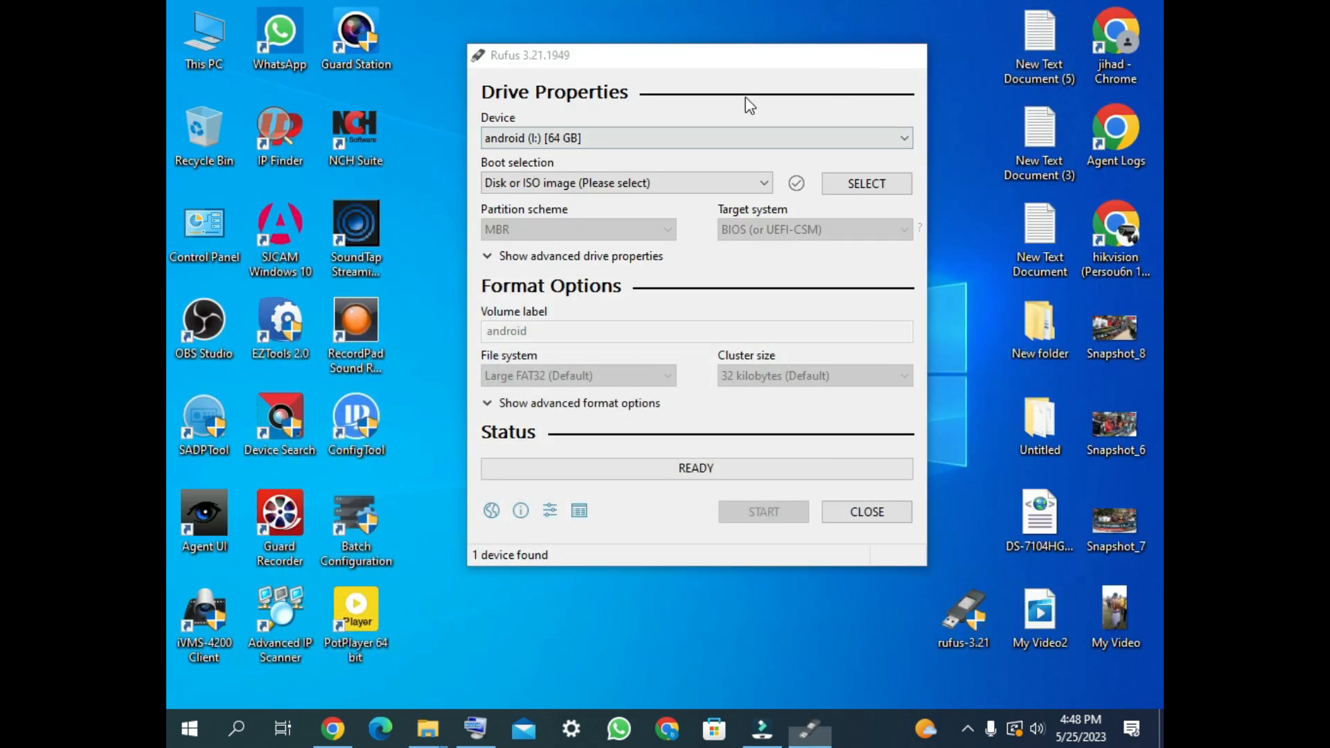
double_click(209, 55)
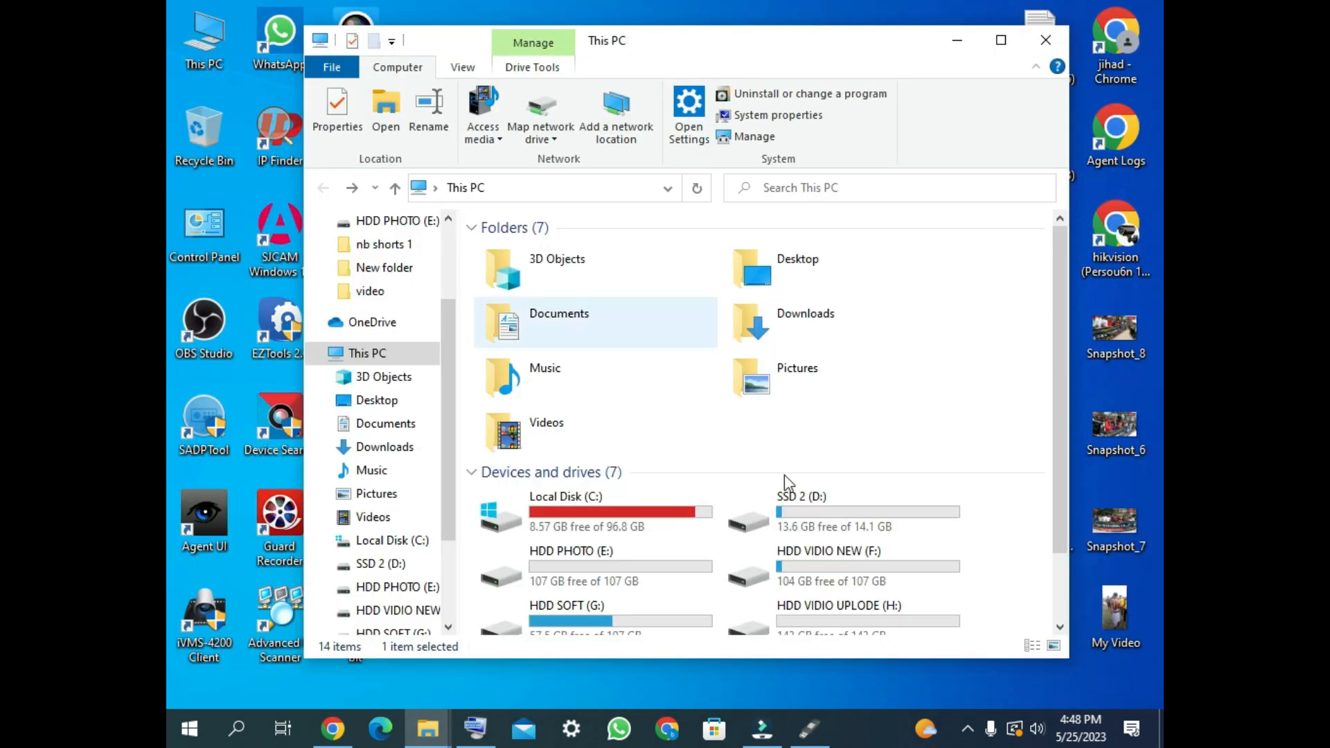
scroll(888, 543, "down", 1)
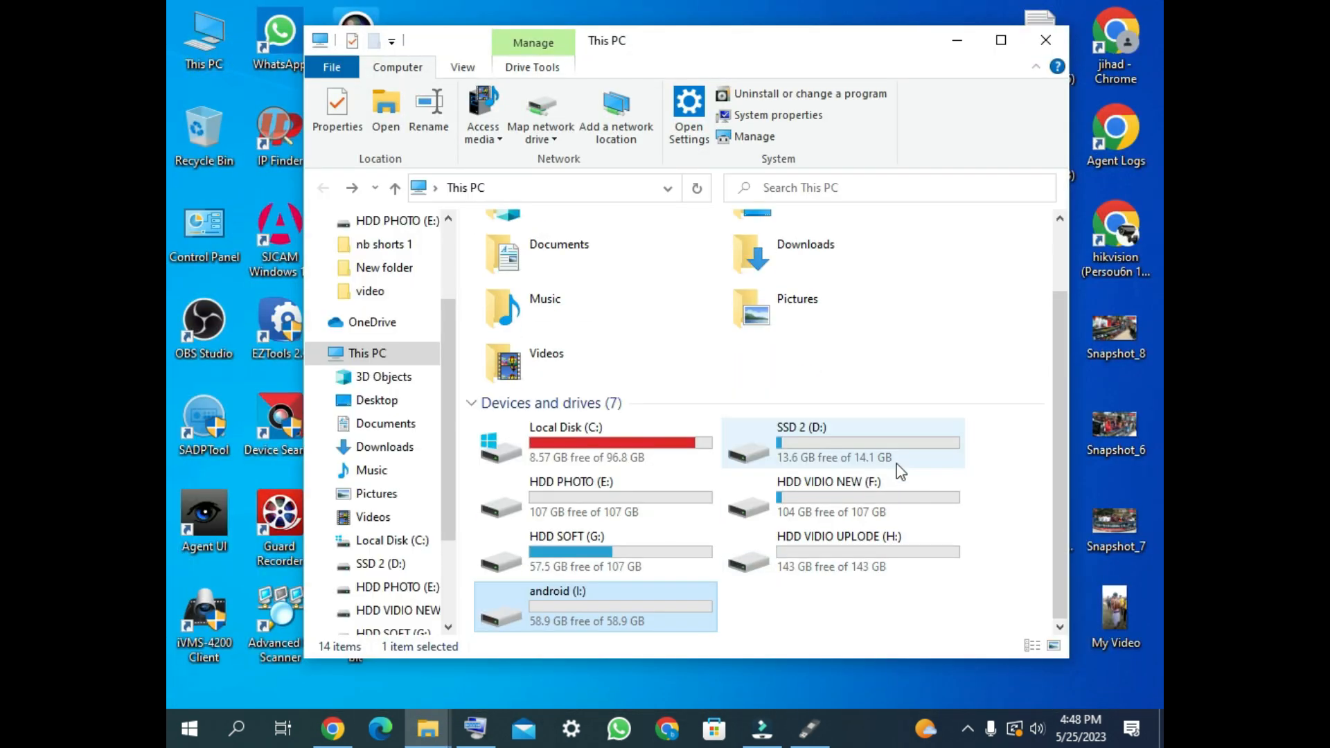
double_click(626, 554)
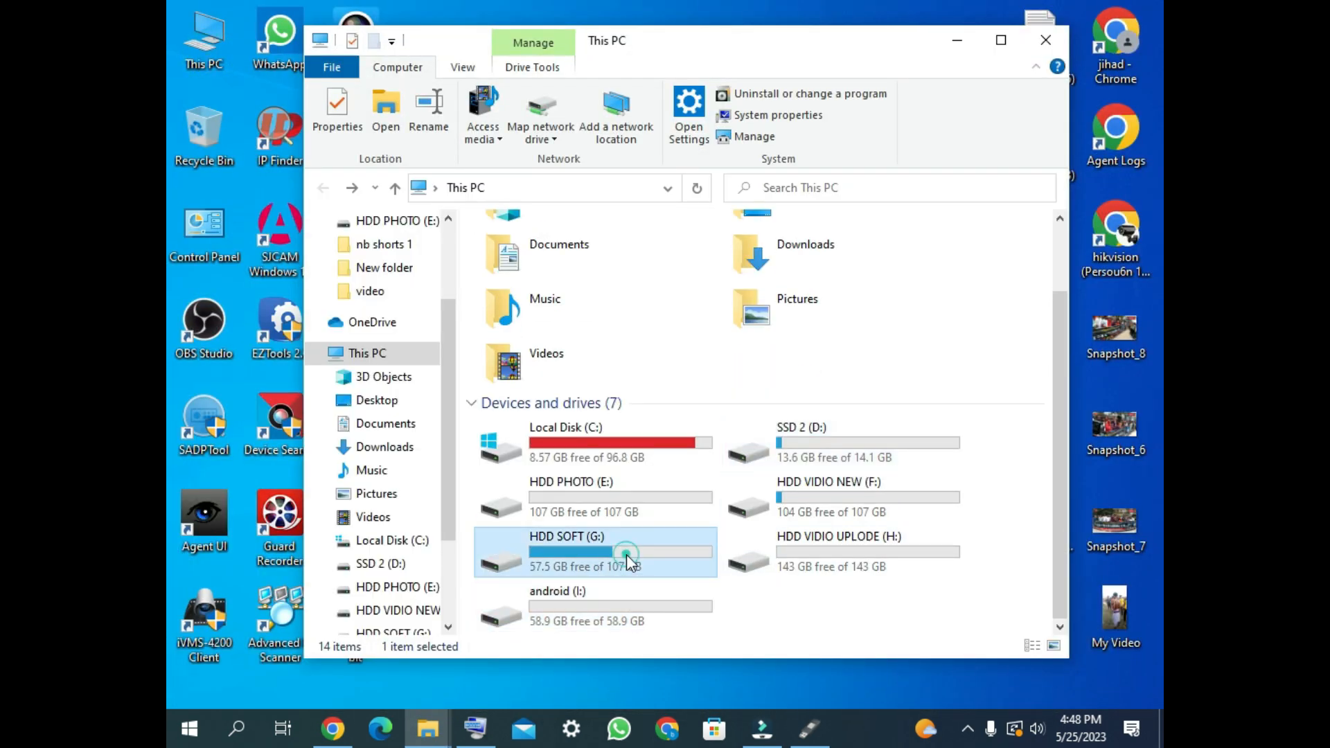
scroll(669, 510, "down", 17)
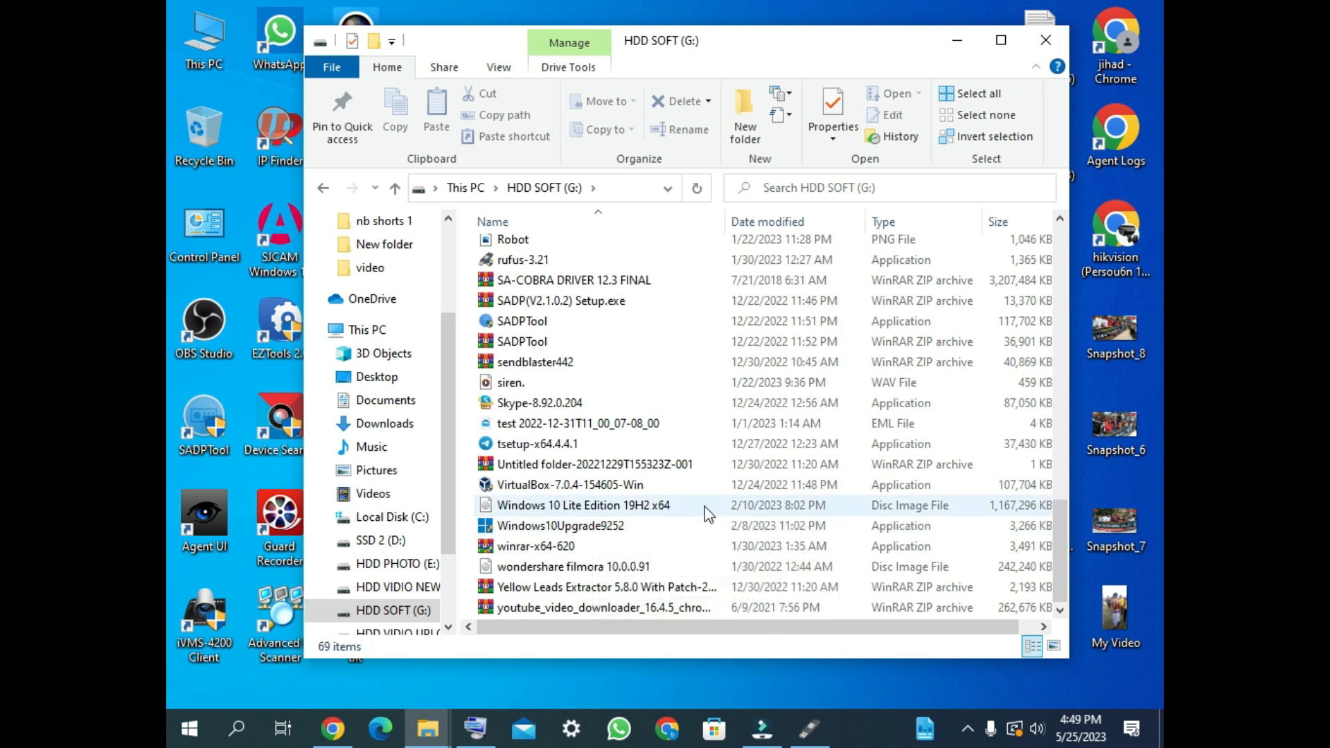
left_click(1046, 43)
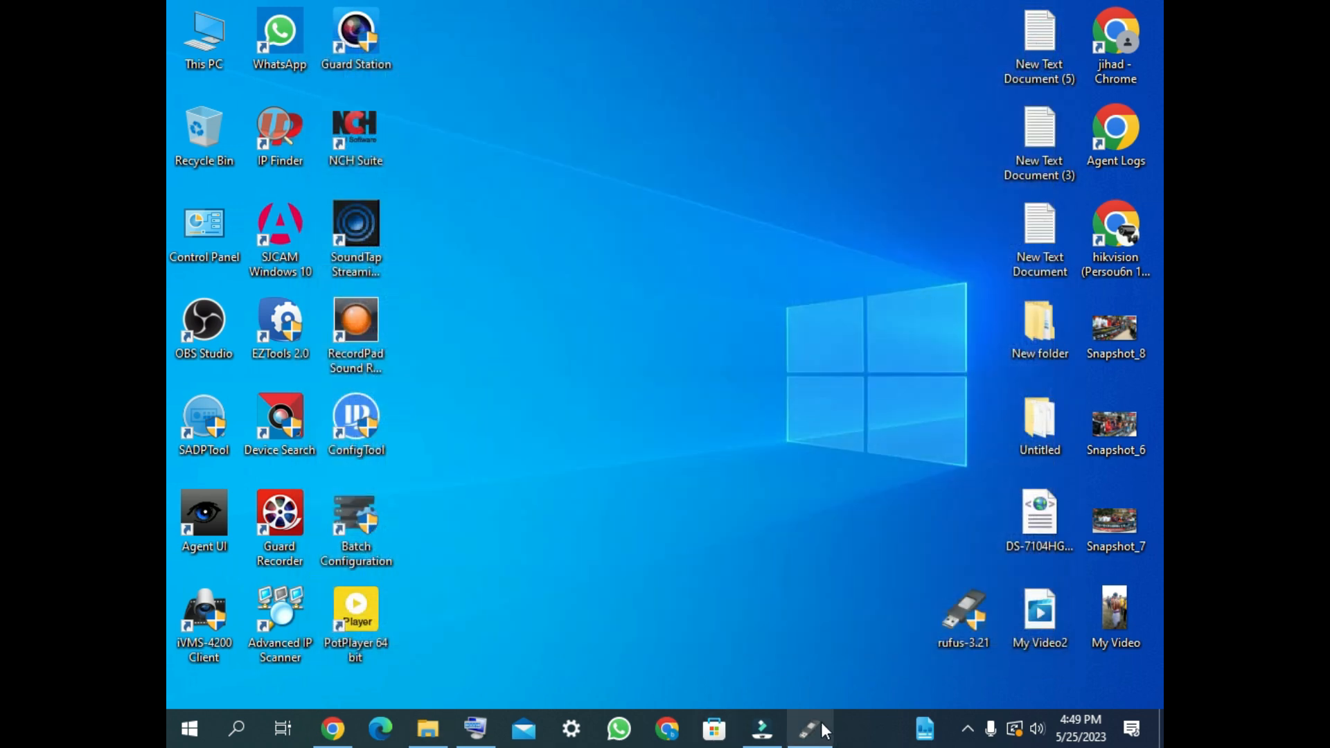
Load the Windows 10 Lite Edition 19H2 x64 ISO from HDD SOFT (G:) as the boot image in Rufus
left_click(820, 733)
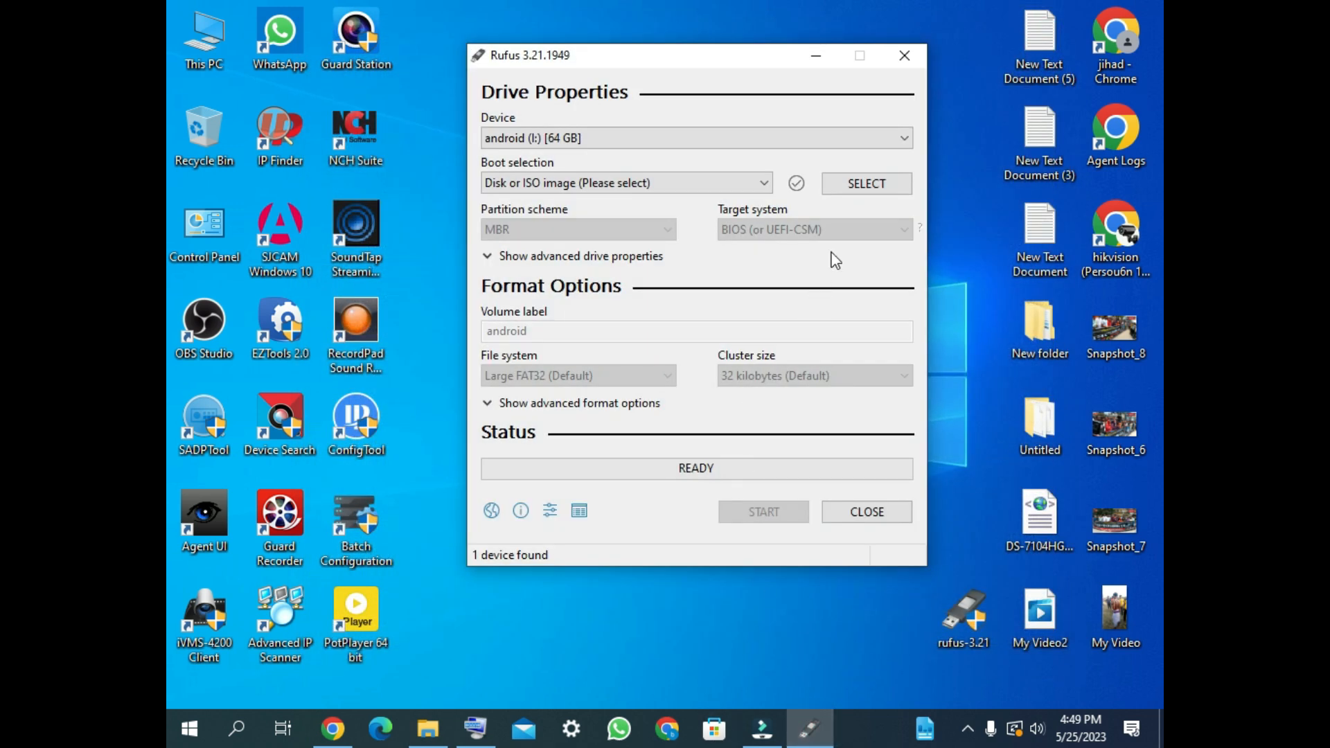
left_click(863, 186)
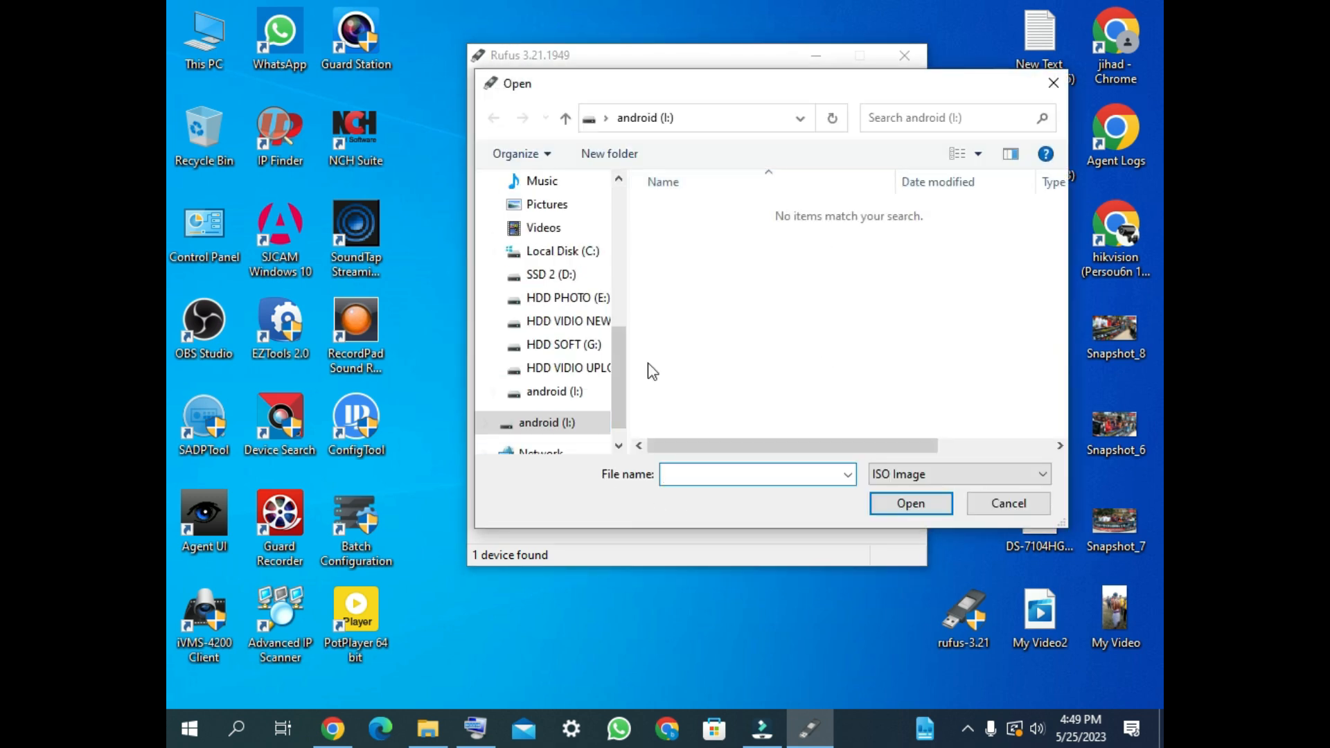
mouse_move(619, 426)
left_mouse_down()
mouse_move(613, 239)
mouse_move(626, 413)
left_mouse_up()
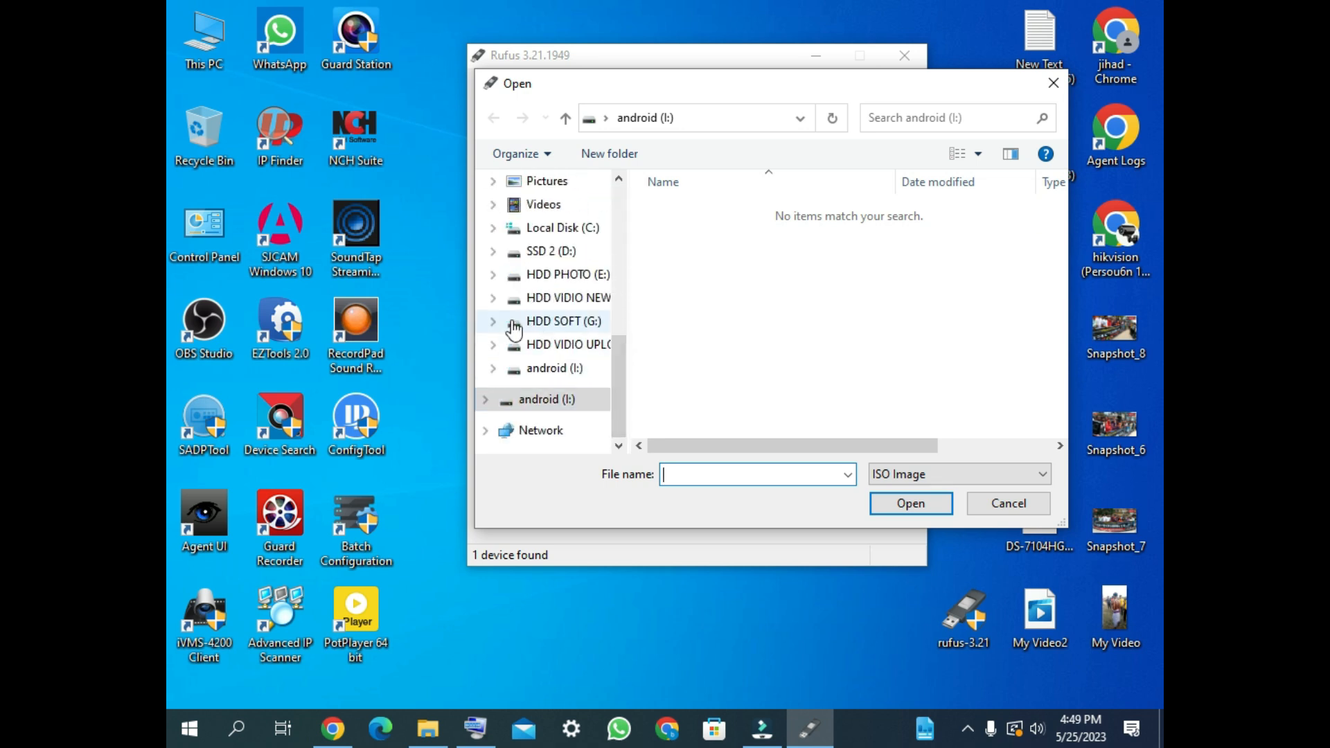
left_click(540, 323)
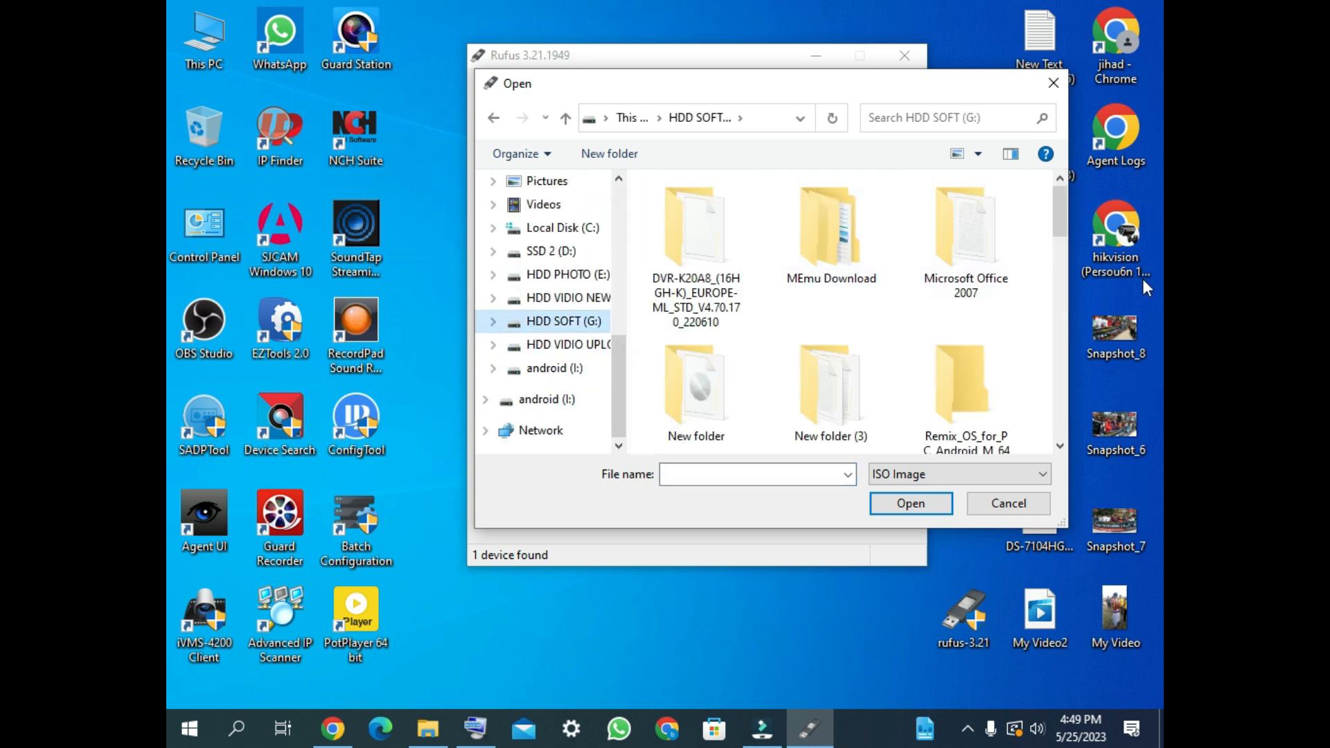
left_click_drag(1065, 221, 1058, 389)
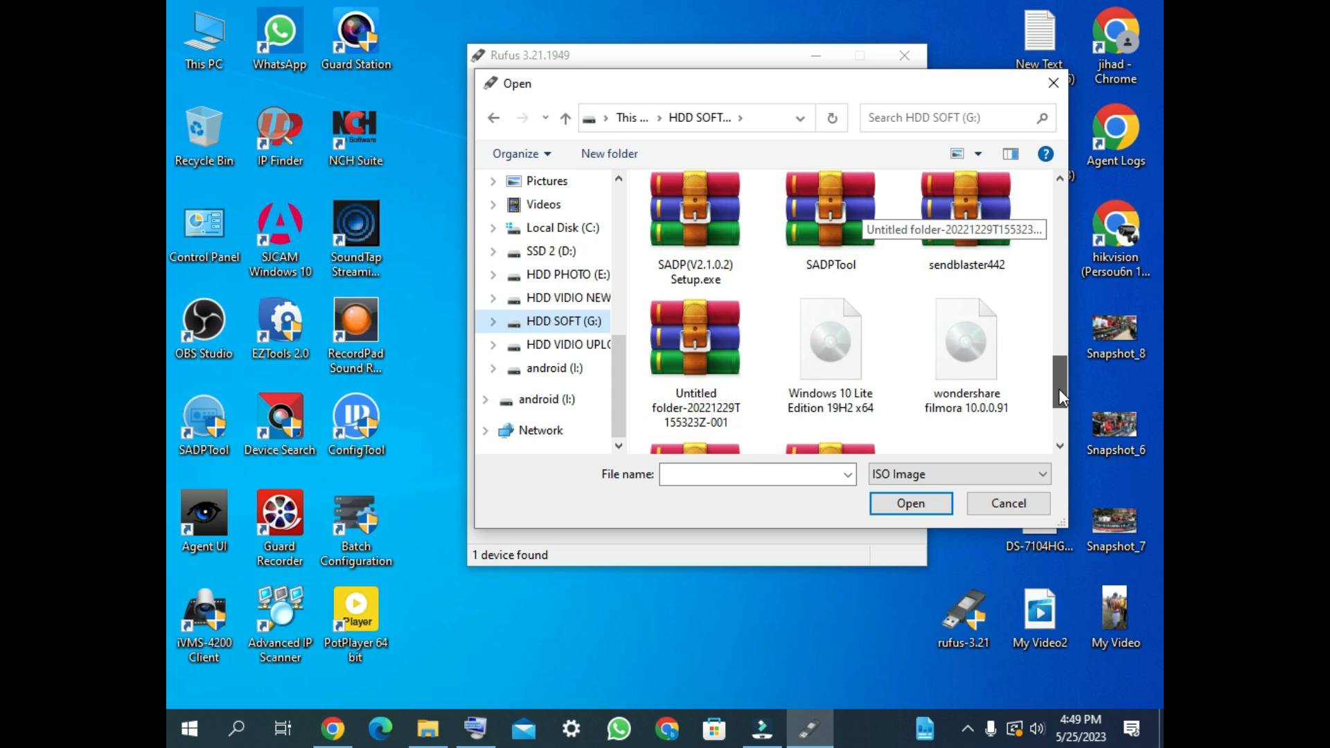
left_click(813, 348)
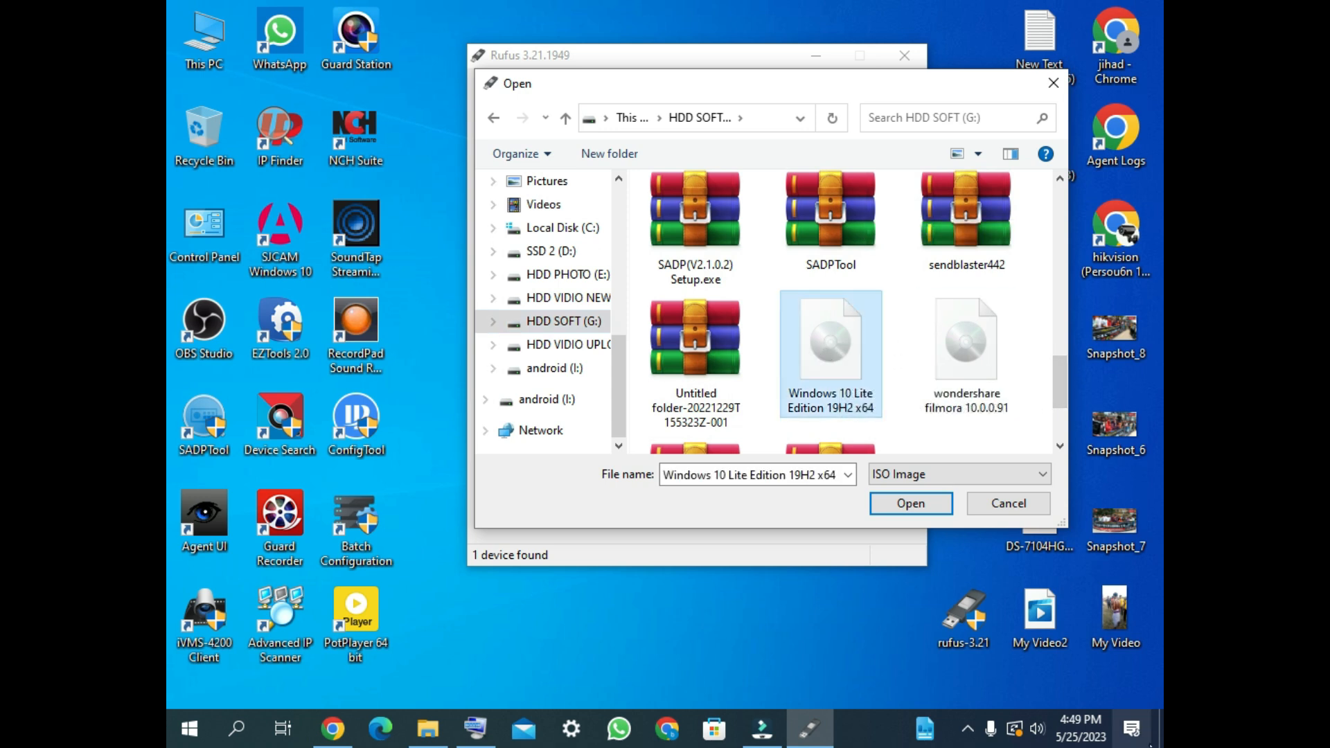
left_click(911, 502)
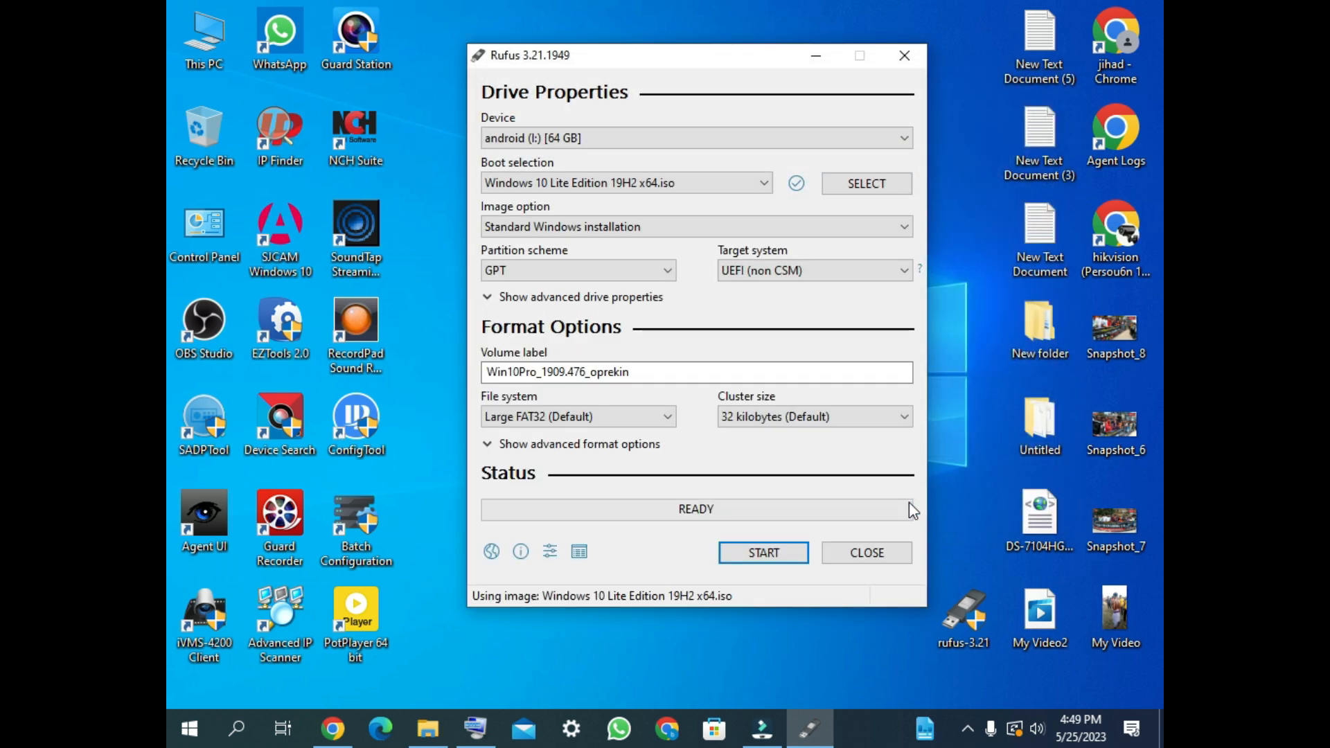
Set the partition scheme to MBR and start writing the USB drive, leaving all Windows installation customizations off
left_click(537, 277)
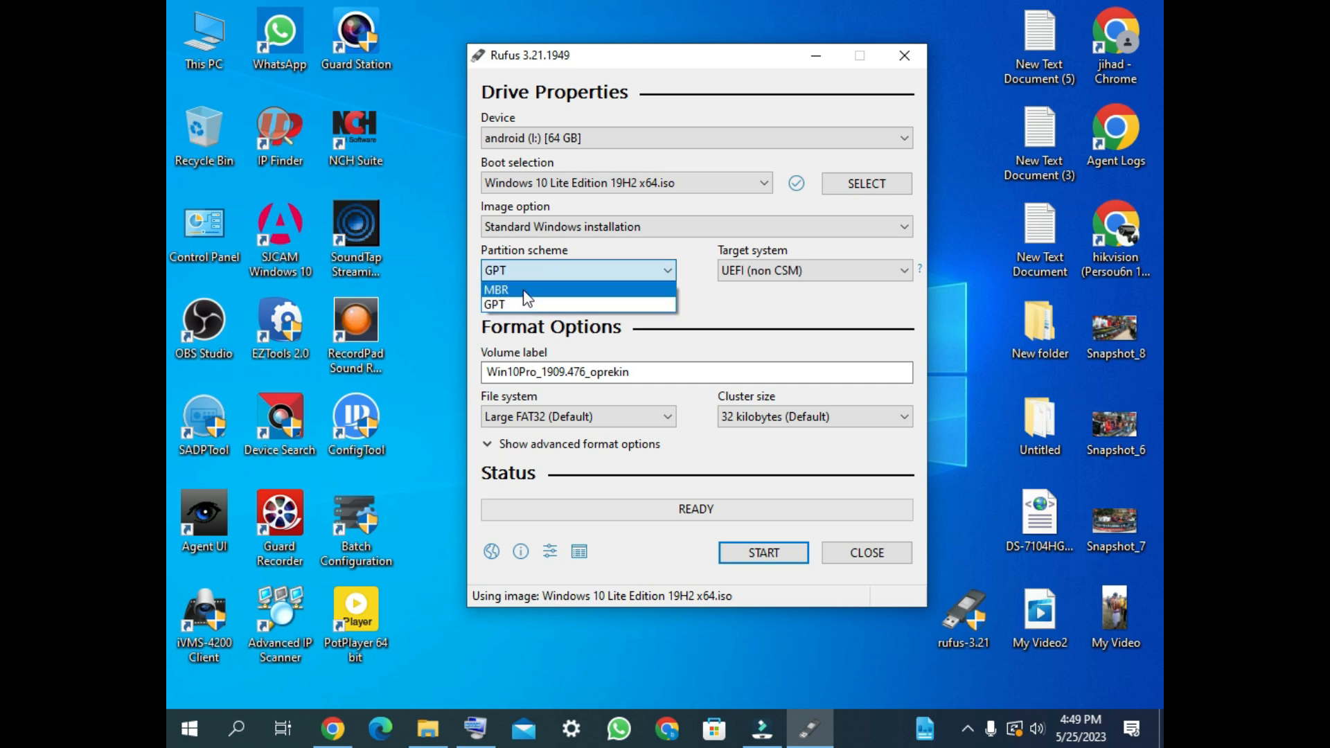
left_click(524, 293)
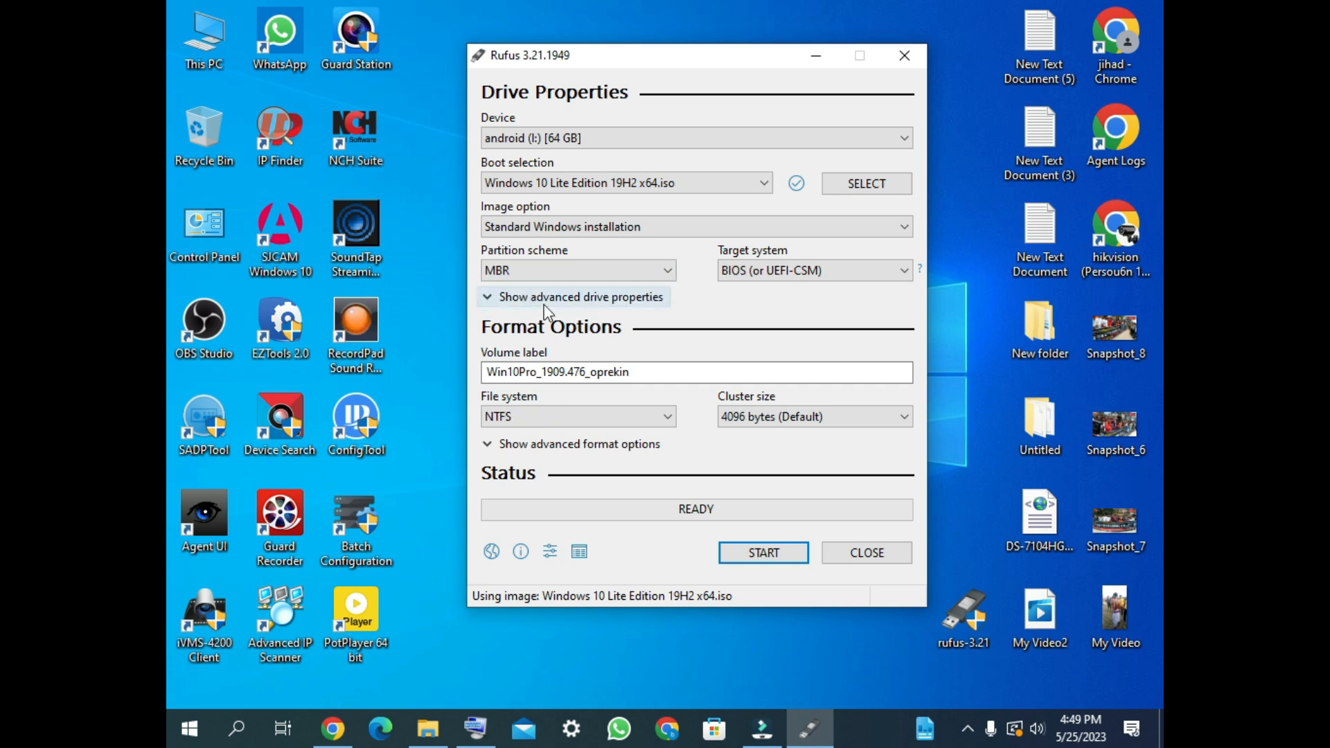
left_click(765, 552)
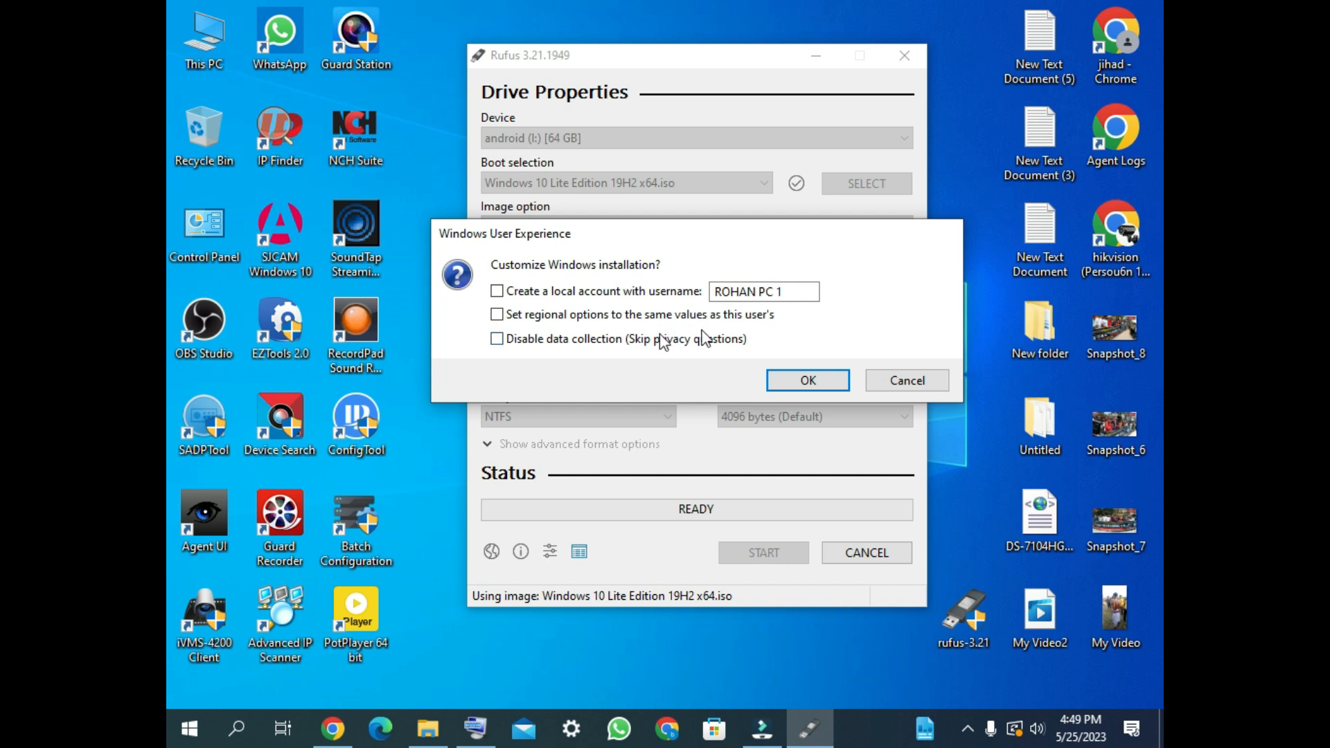
left_click(810, 379)
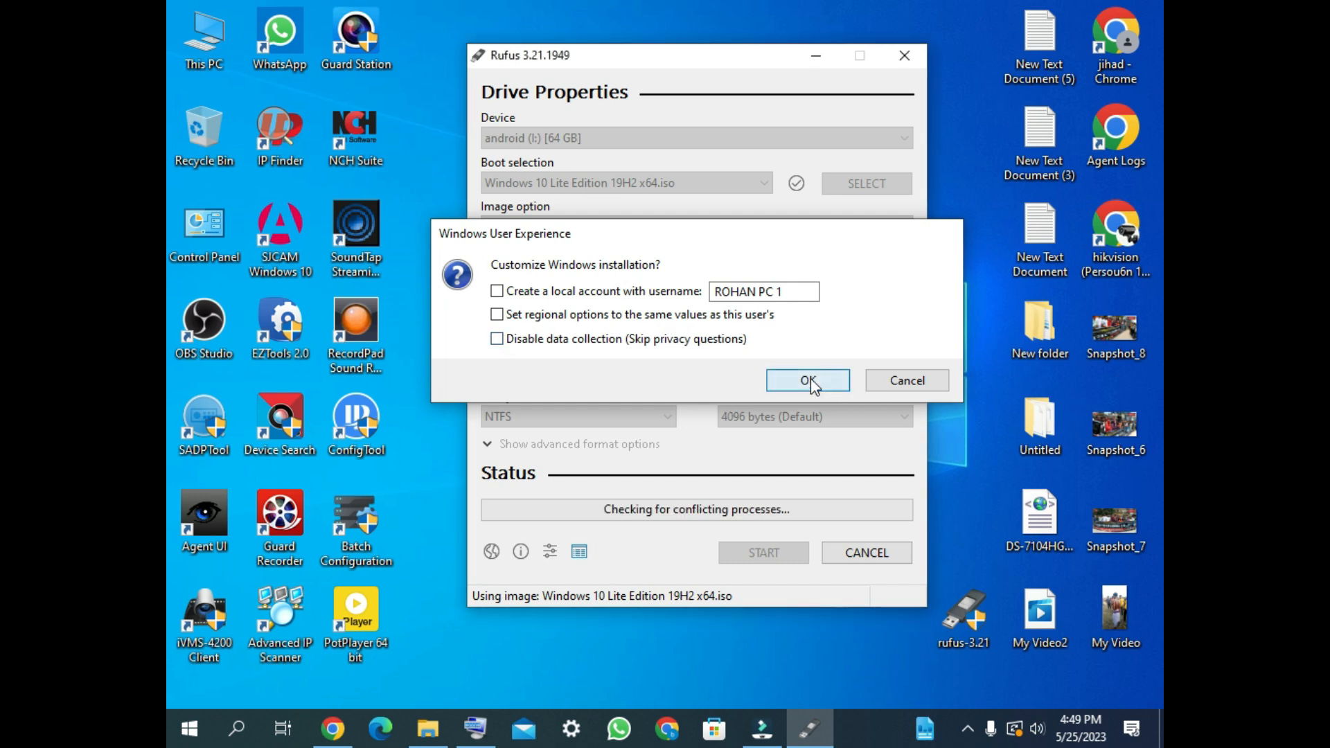
left_click(729, 436)
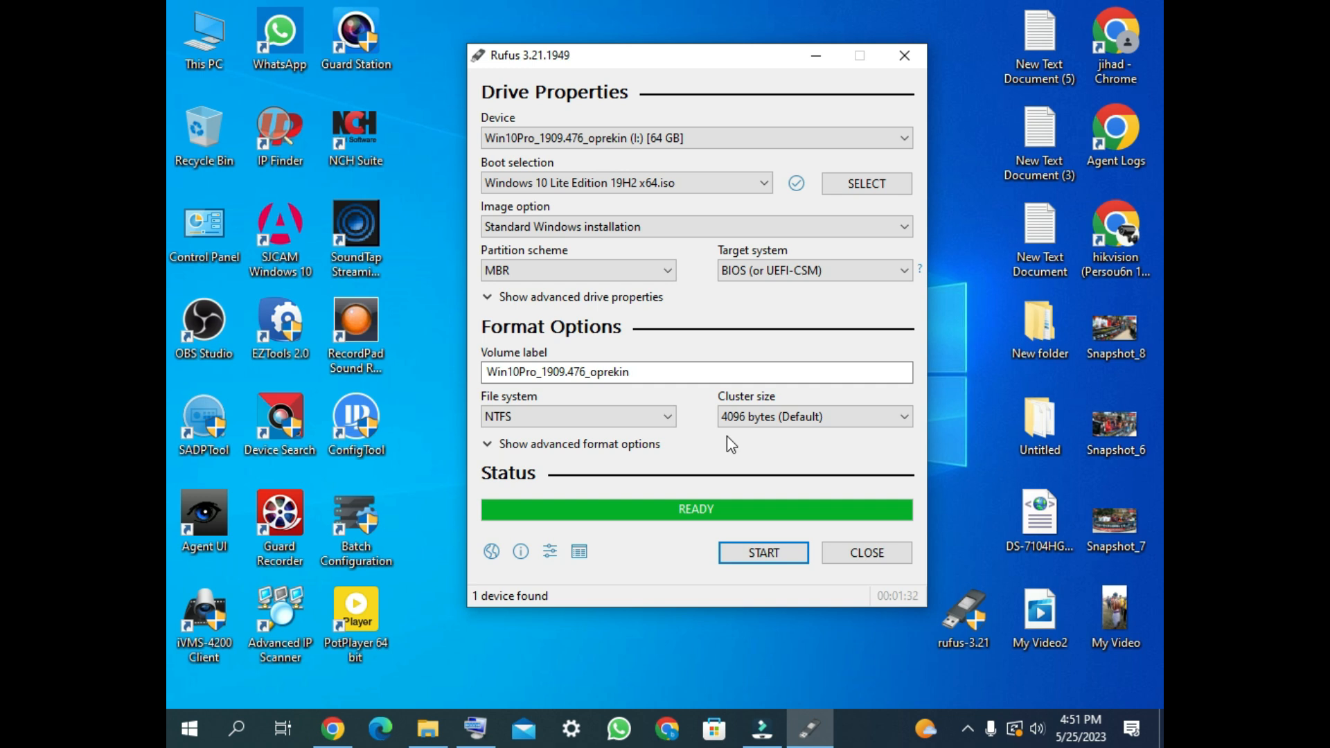
Close Rufus and check the newly written USB drive among the drives in This PC
left_click(873, 552)
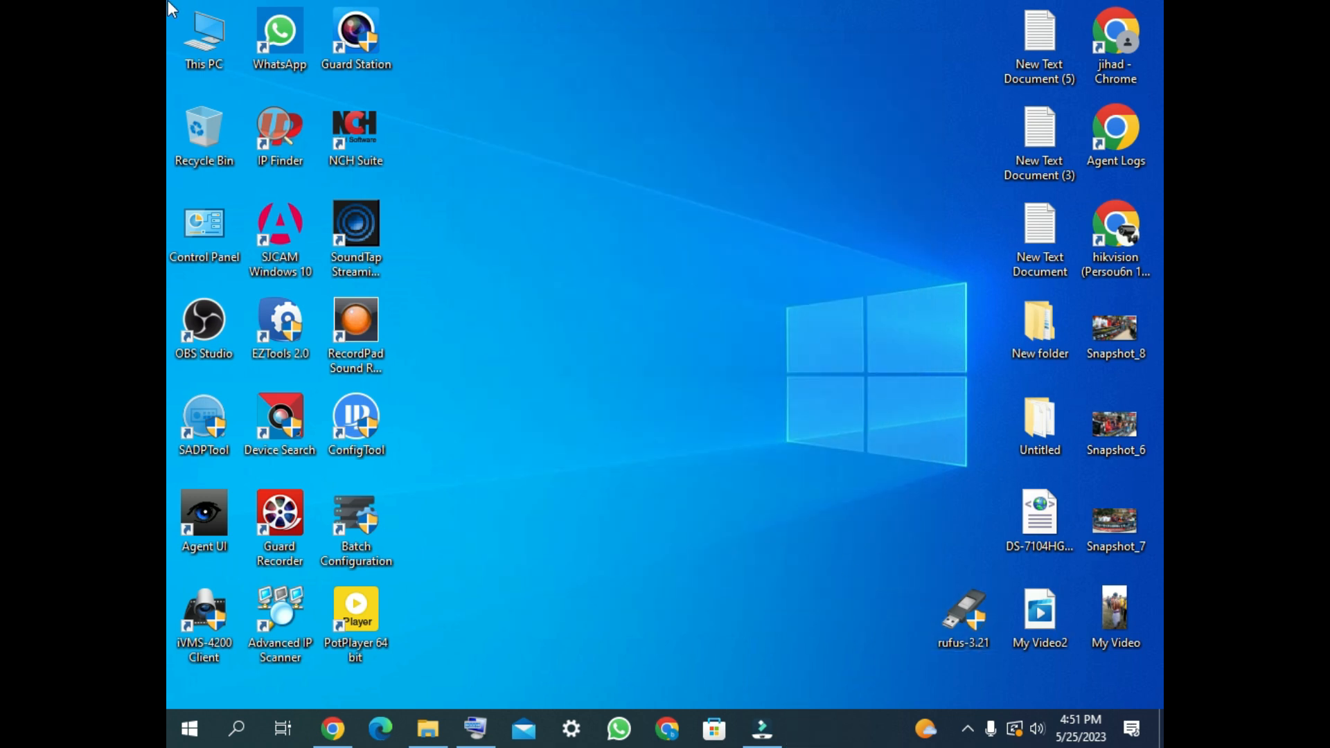
double_click(214, 52)
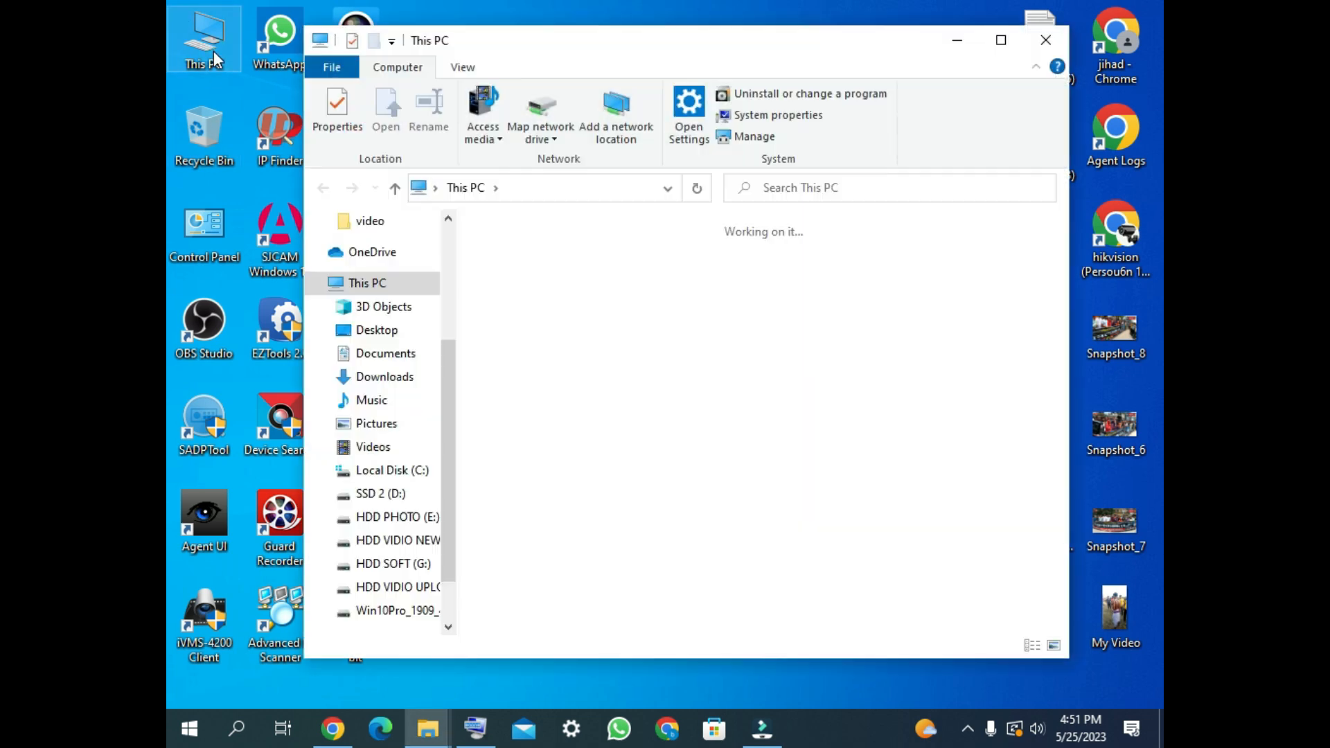
scroll(787, 510, "down", 2)
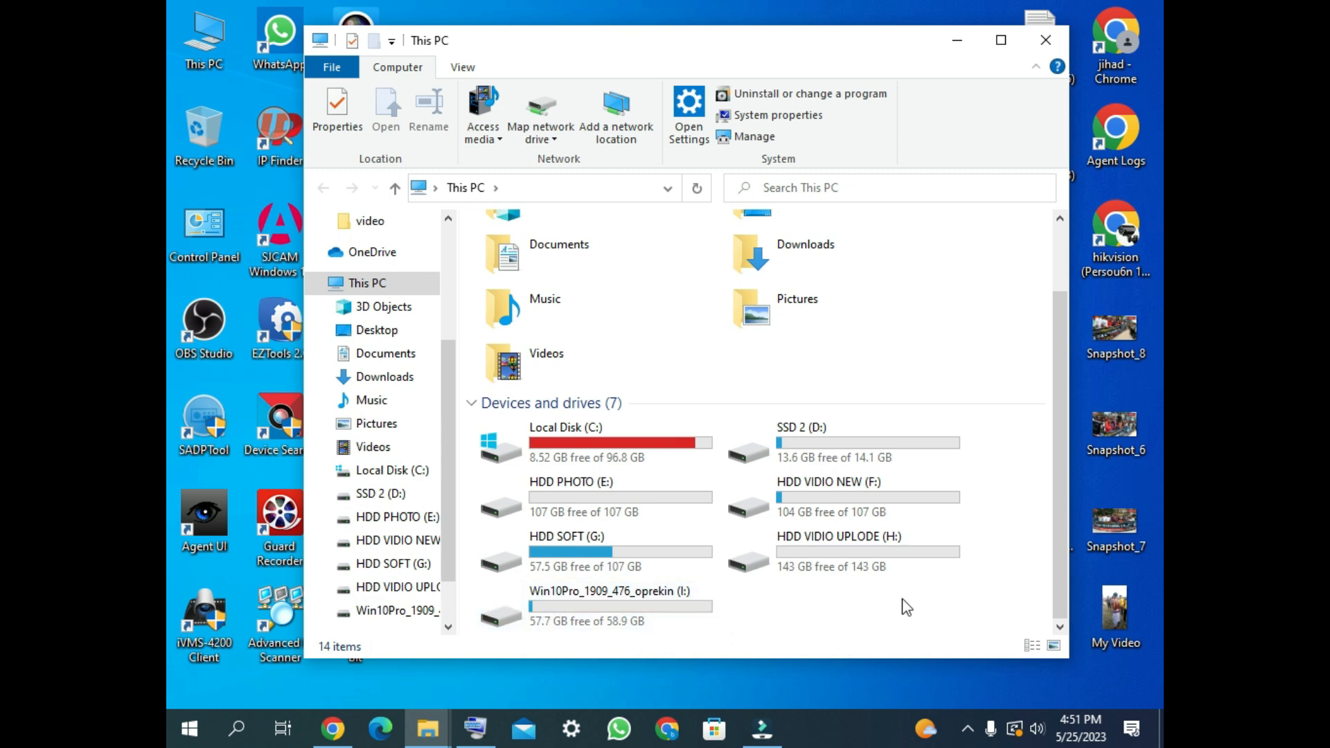
Reopen This PC and check the boot files on the Win10Pro_1909_476_oprekin (I:) USB drive, leaving no window open
left_click(1046, 40)
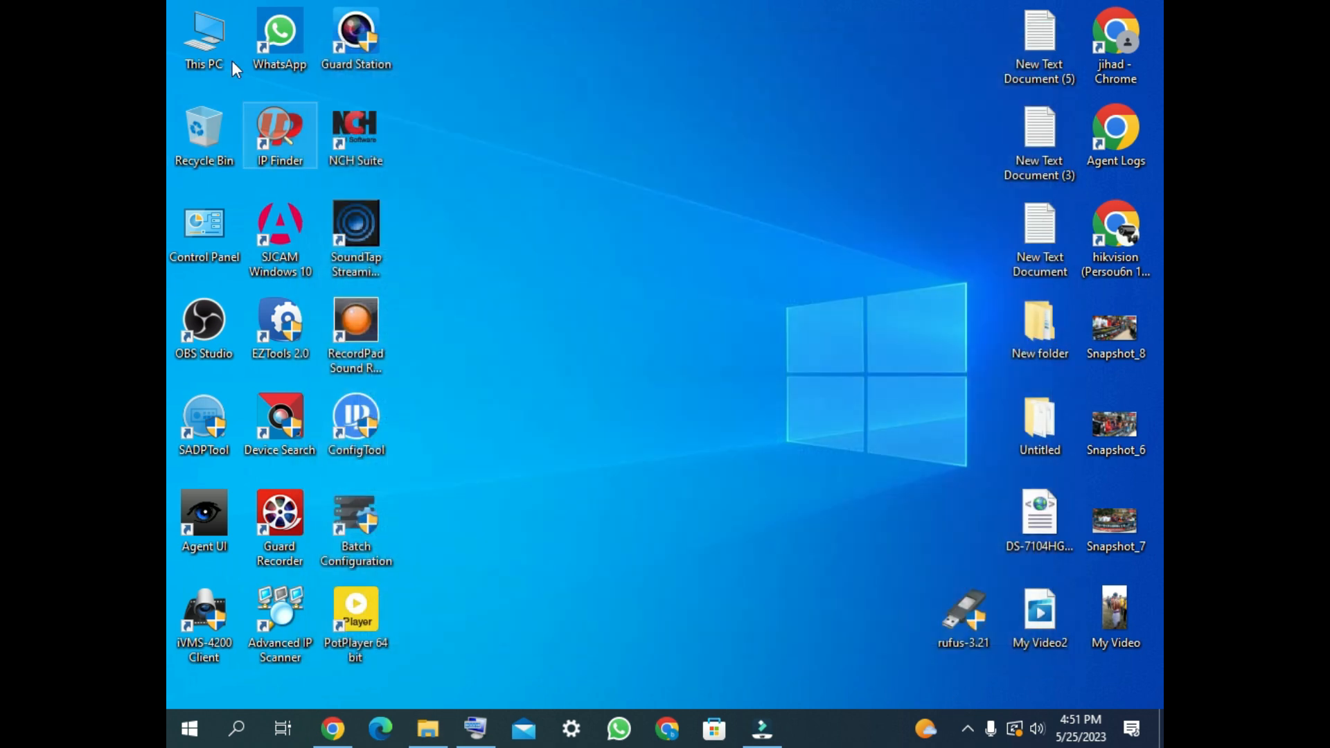
double_click(218, 47)
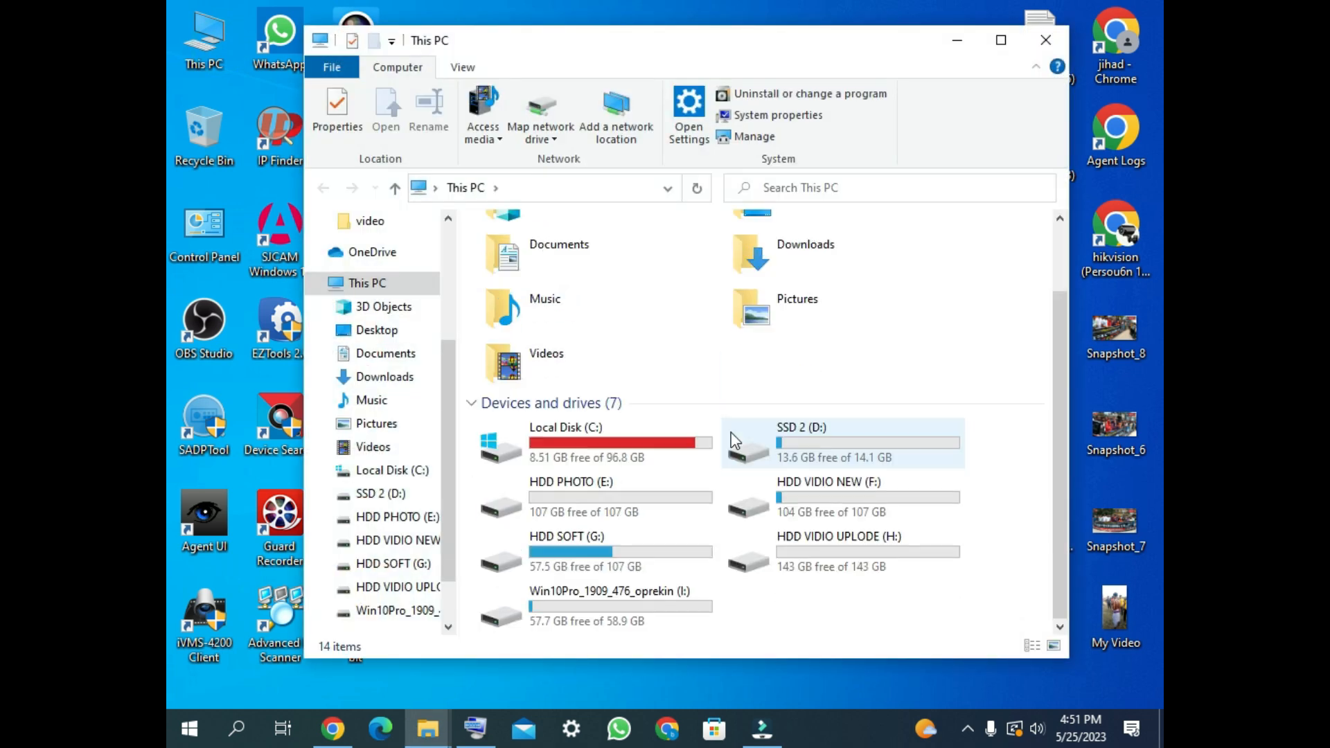
double_click(621, 599)
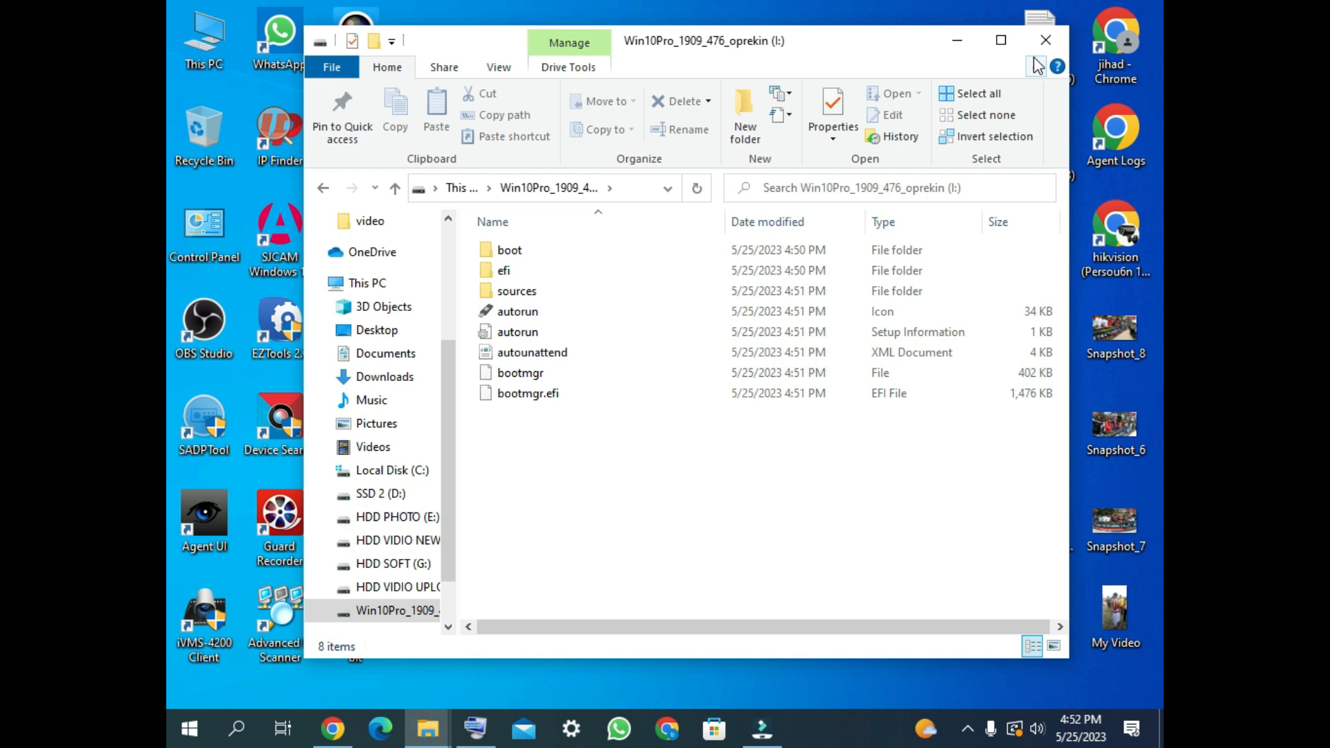
left_click(1046, 39)
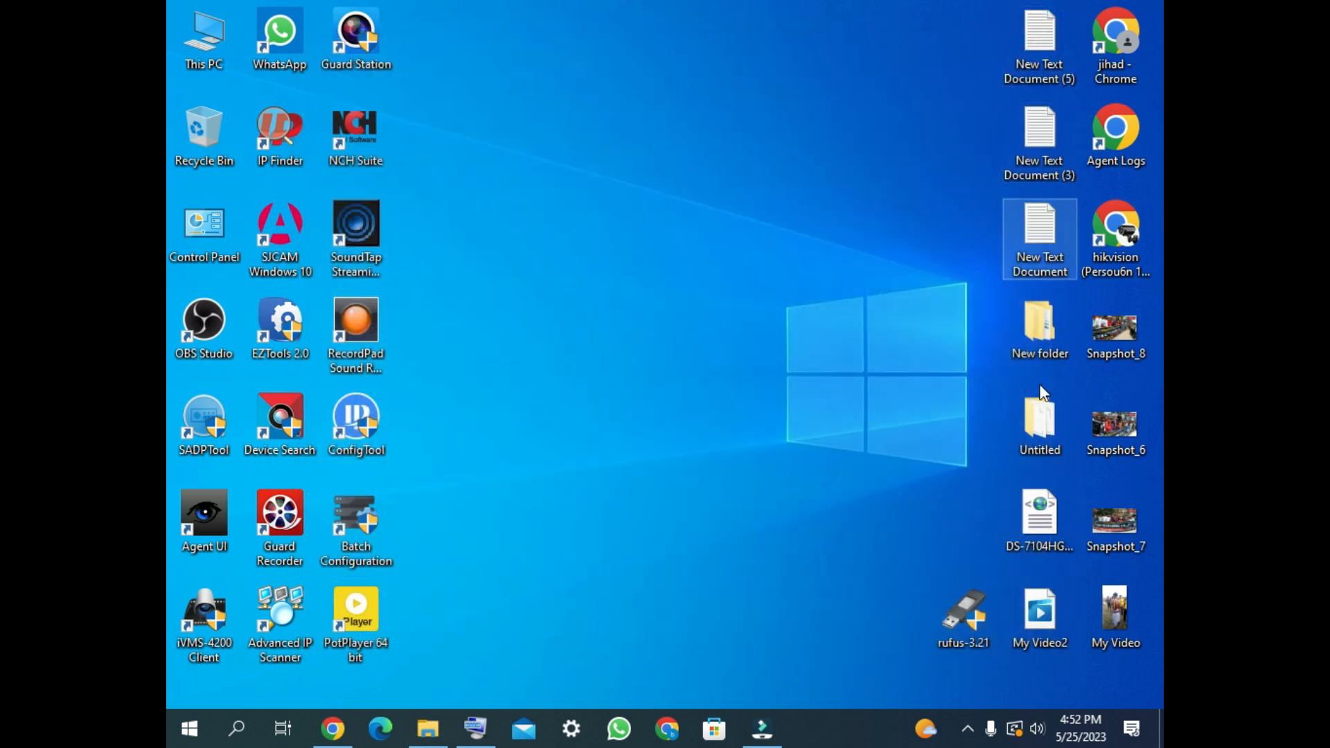
left_click(968, 728)
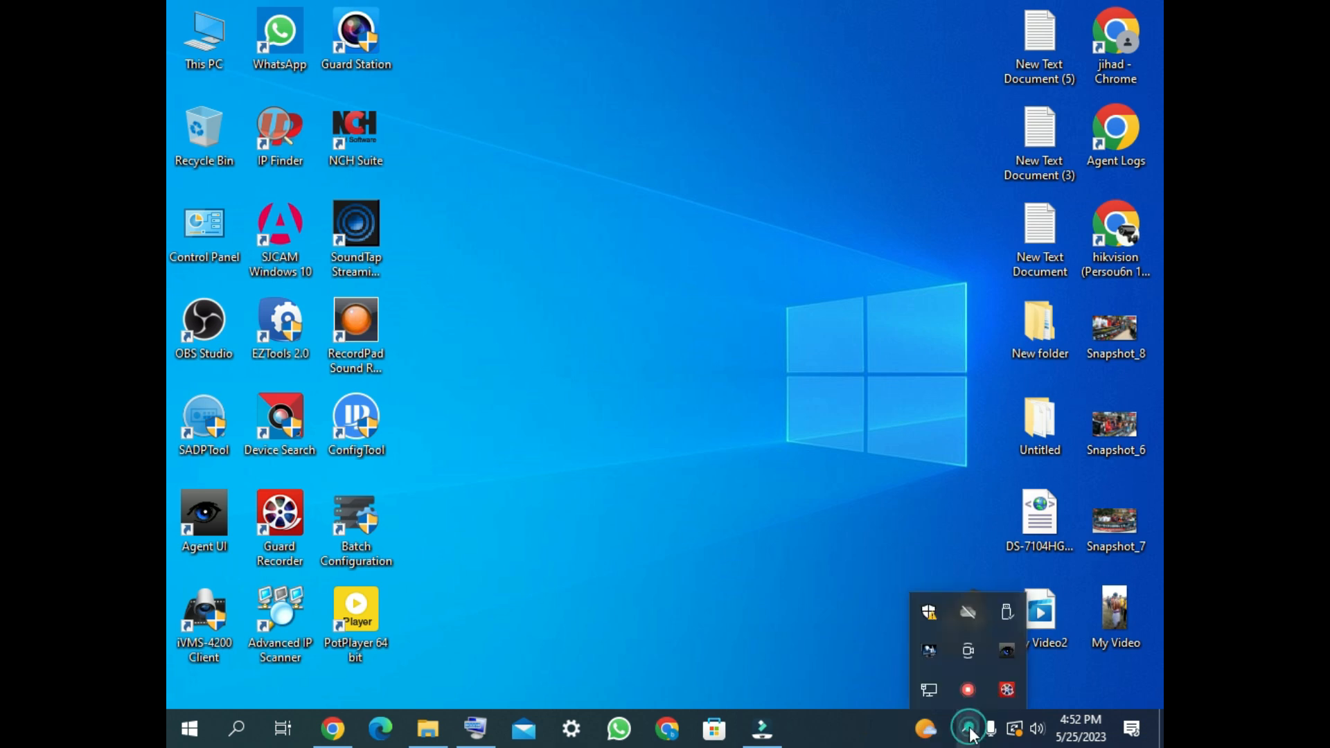
right_click(969, 690)
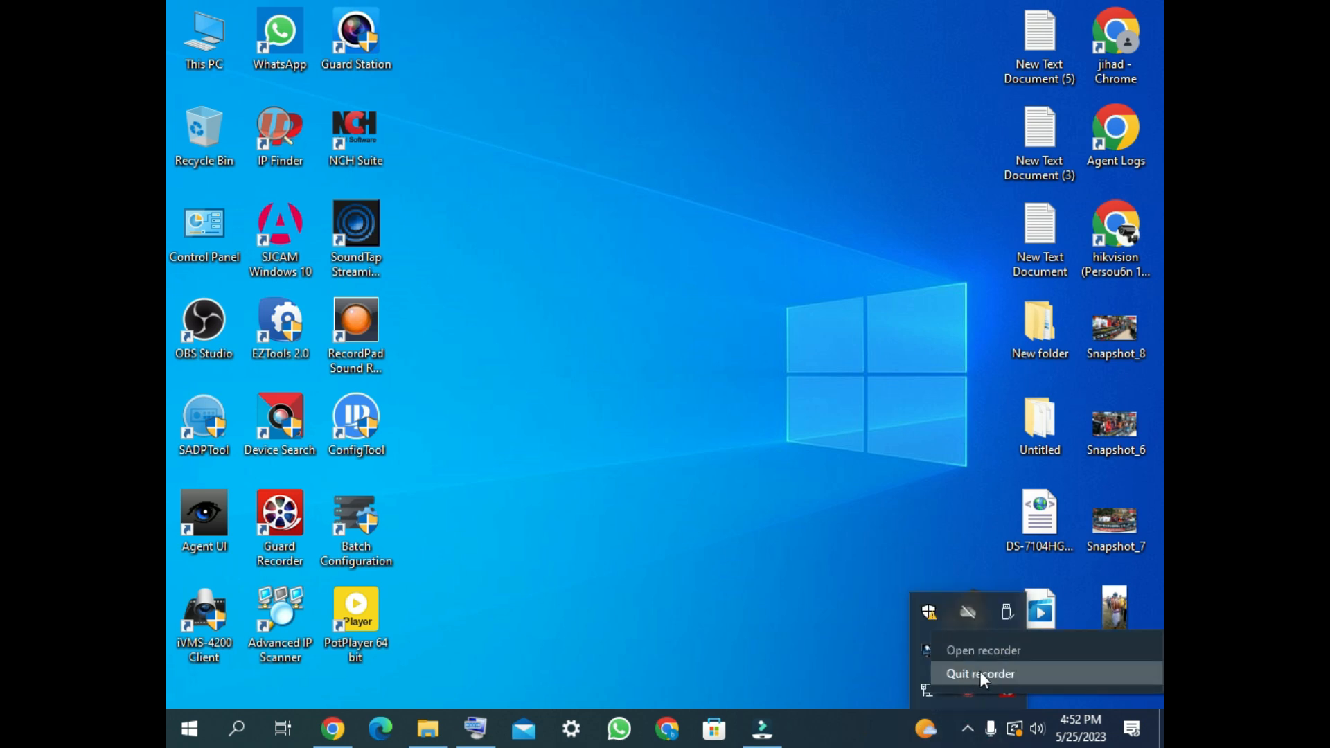
left_click(986, 651)
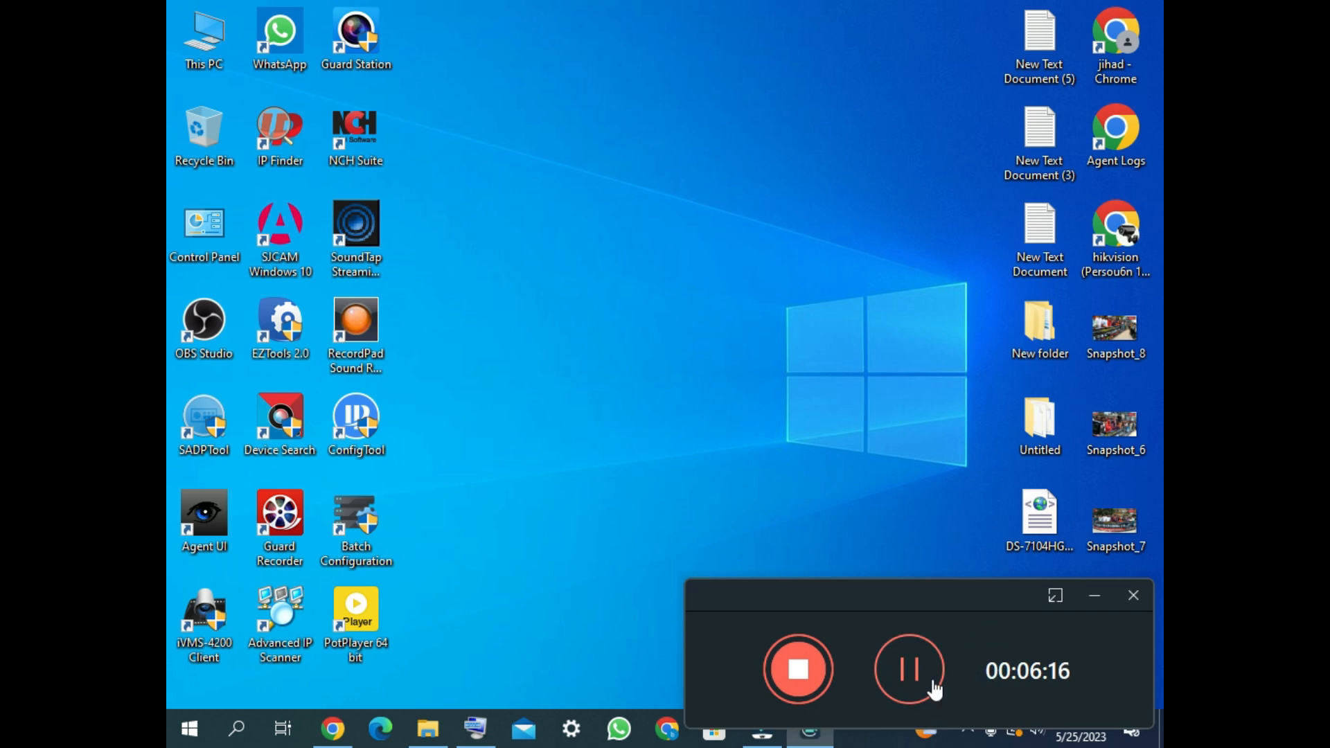